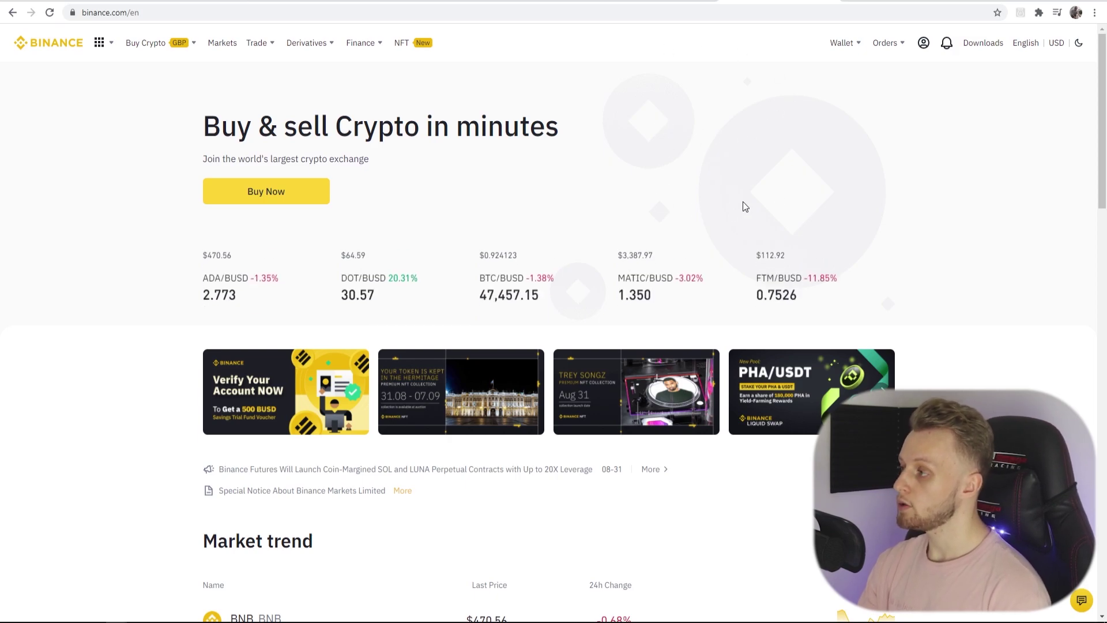
Step: Open Binance's Fiat and Spot wallet and review the coin balances, including 0.00458208 BTC
{"action": "mouse_move", "coordinate": [840, 45]}
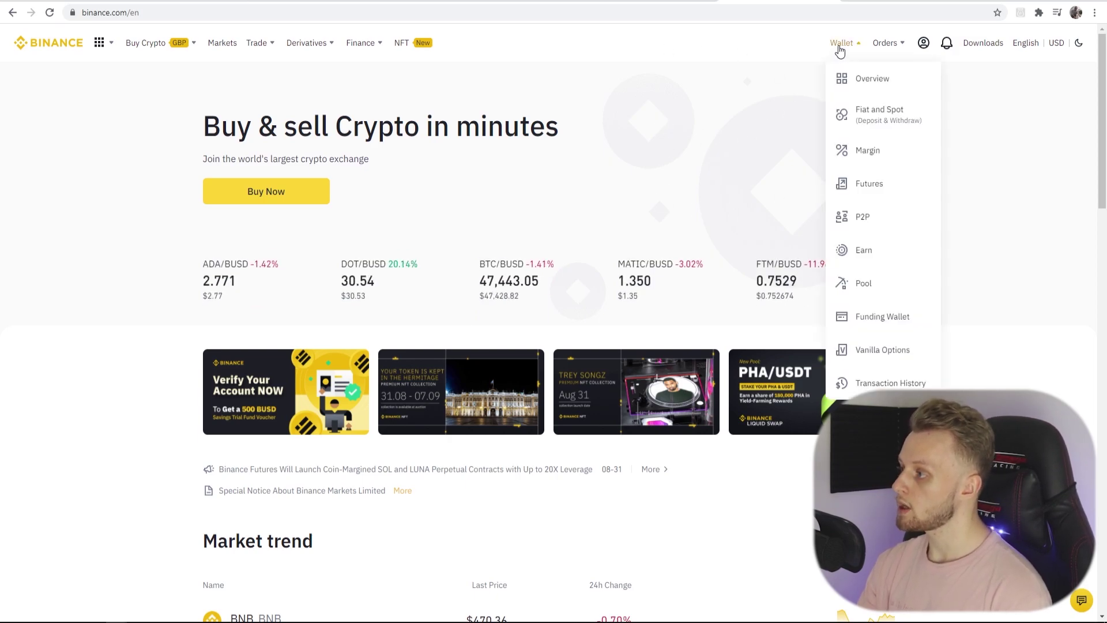
{"action": "left_click", "coordinate": [870, 118]}
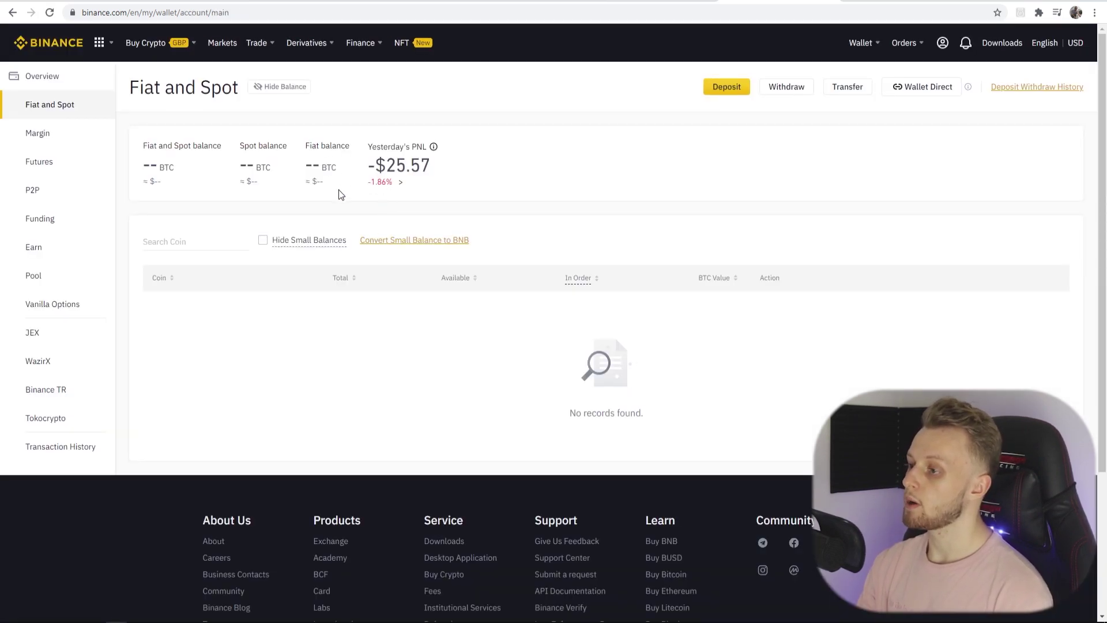
{"action": "scroll", "coordinate": [275, 188], "scroll_direction": "down", "scroll_amount": 2}
{"action": "scroll", "coordinate": [275, 188], "scroll_direction": "down", "scroll_amount": 1}
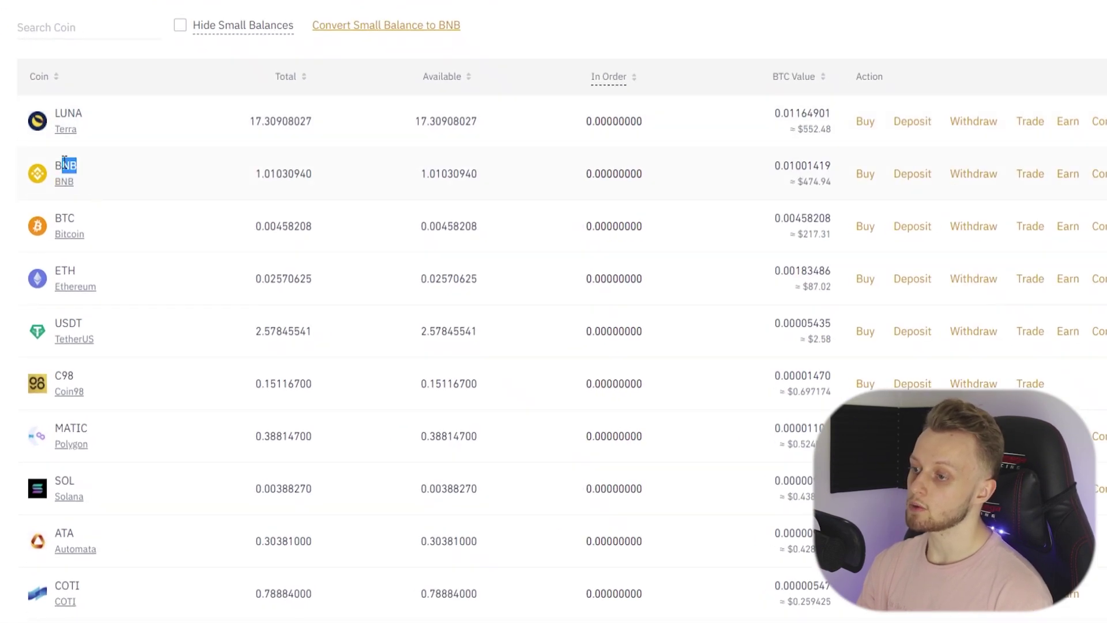
{"action": "left_click_drag", "start_coordinate": [84, 221], "coordinate": [144, 192]}
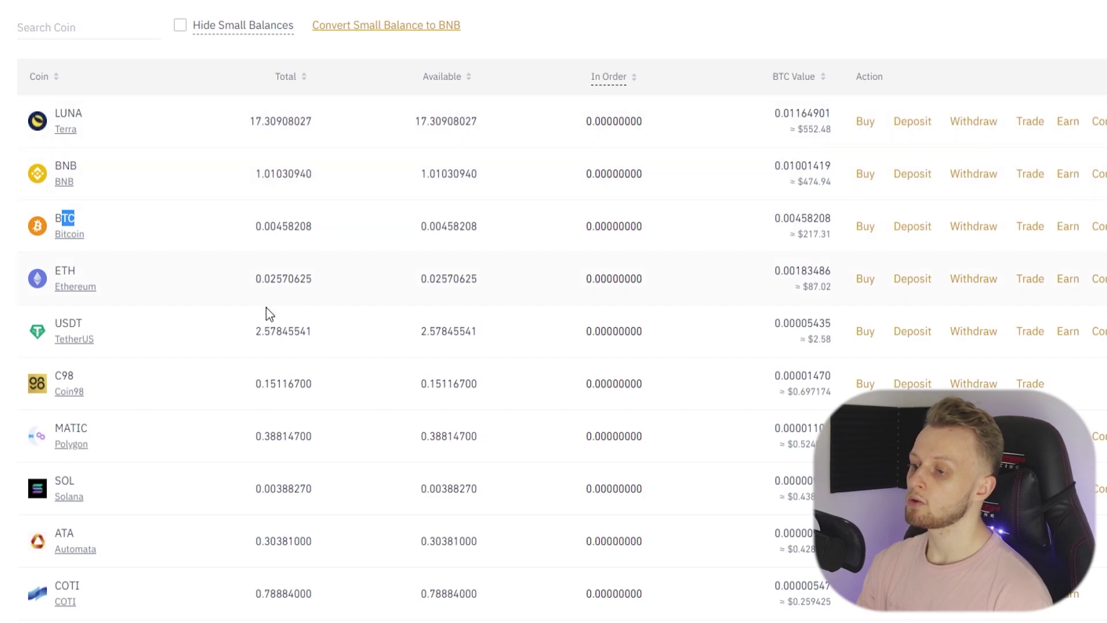
{"action": "left_click_drag", "start_coordinate": [639, 269], "coordinate": [76, 122]}
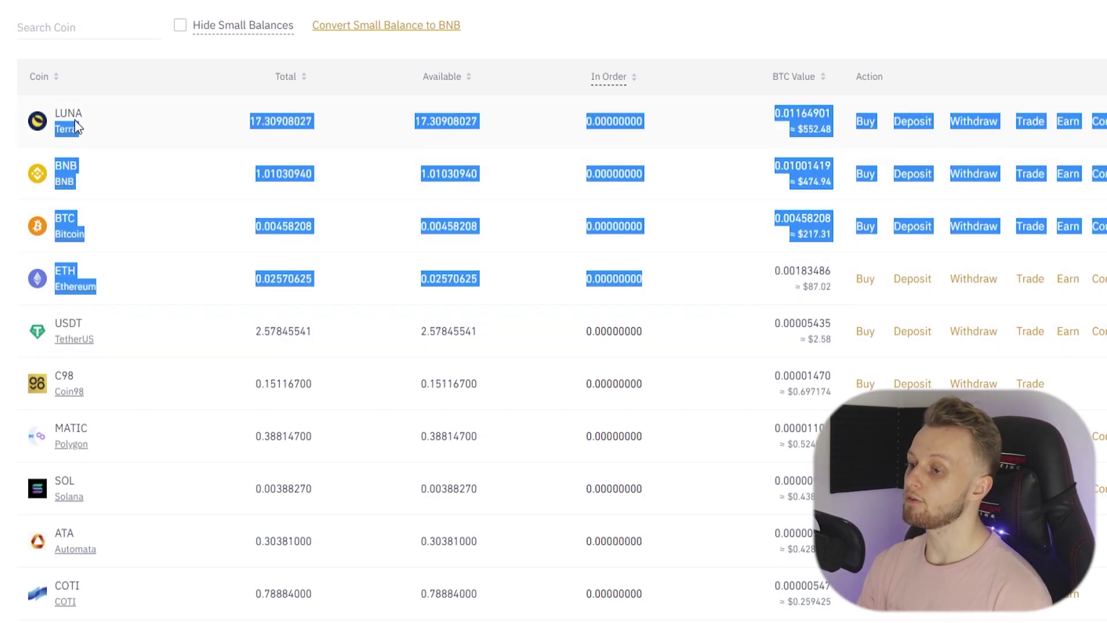
{"action": "left_click", "coordinate": [718, 11]}
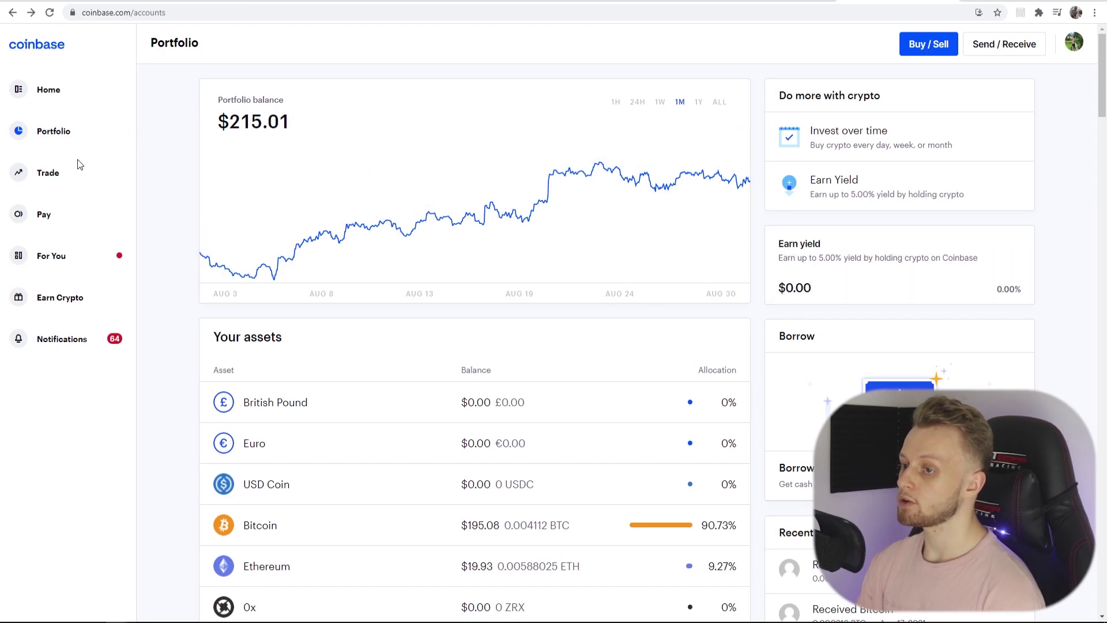
Step: Search Coinbase's Trade page for luna
{"action": "left_click", "coordinate": [46, 172]}
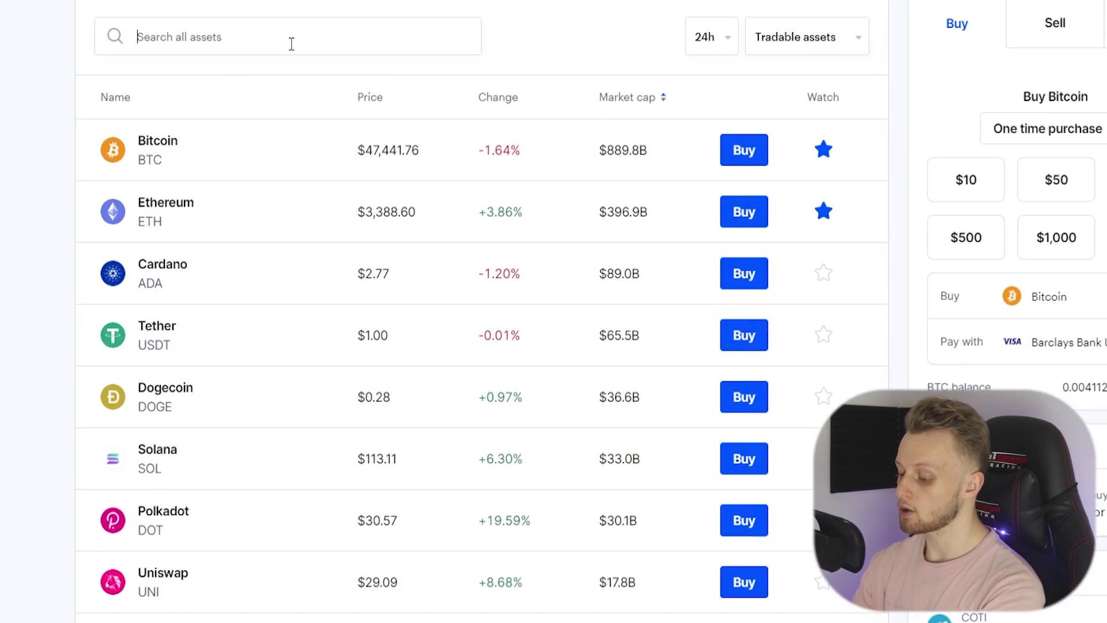
{"action": "type", "text": "luna"}
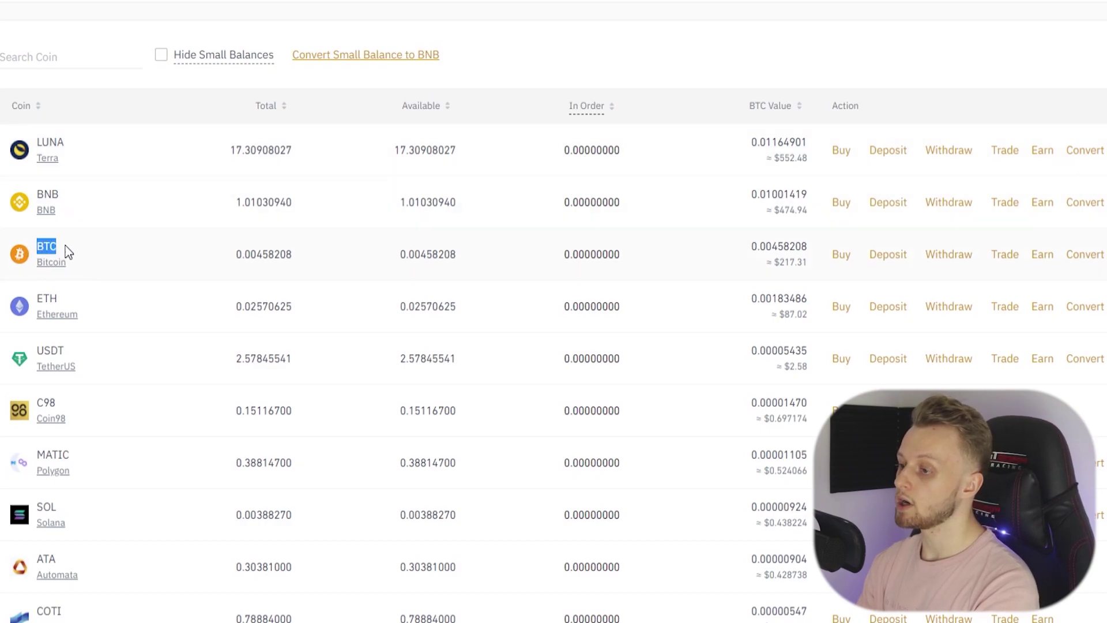
Step: Start a BTC withdrawal on Binance and put the cursor in the empty Address field
{"action": "left_click", "coordinate": [209, 259]}
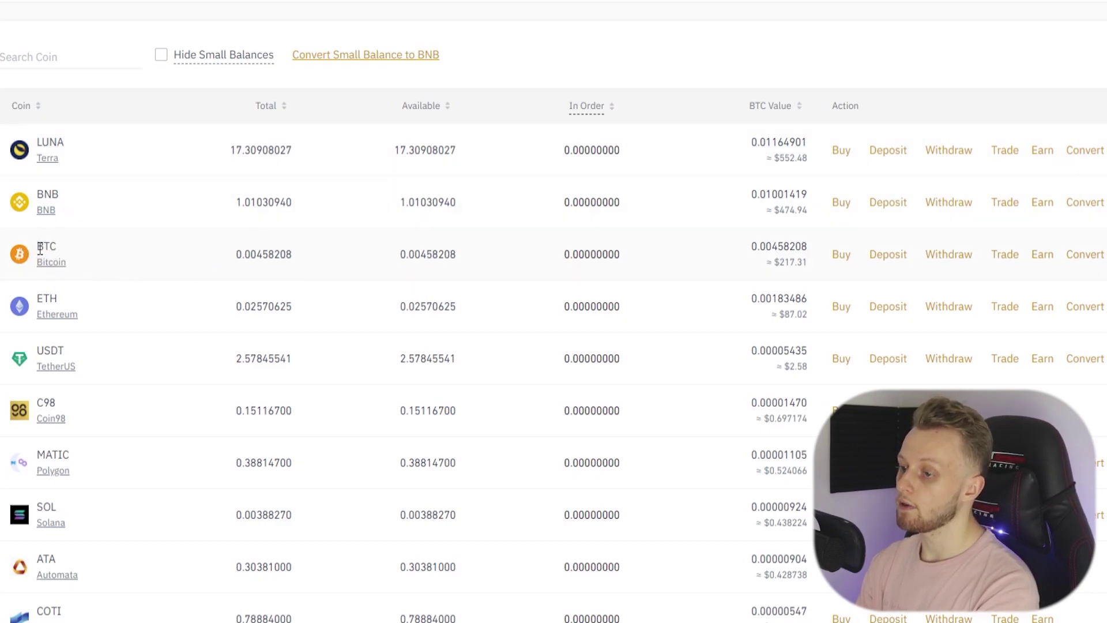
{"action": "left_click_drag", "start_coordinate": [47, 248], "coordinate": [74, 252]}
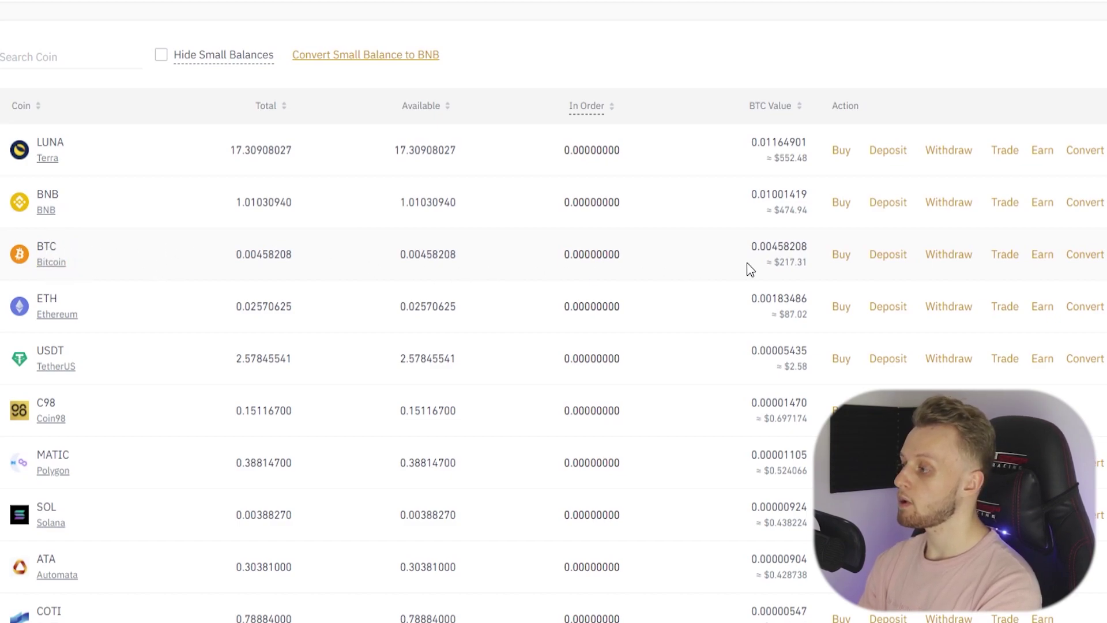
{"action": "left_click", "coordinate": [957, 255]}
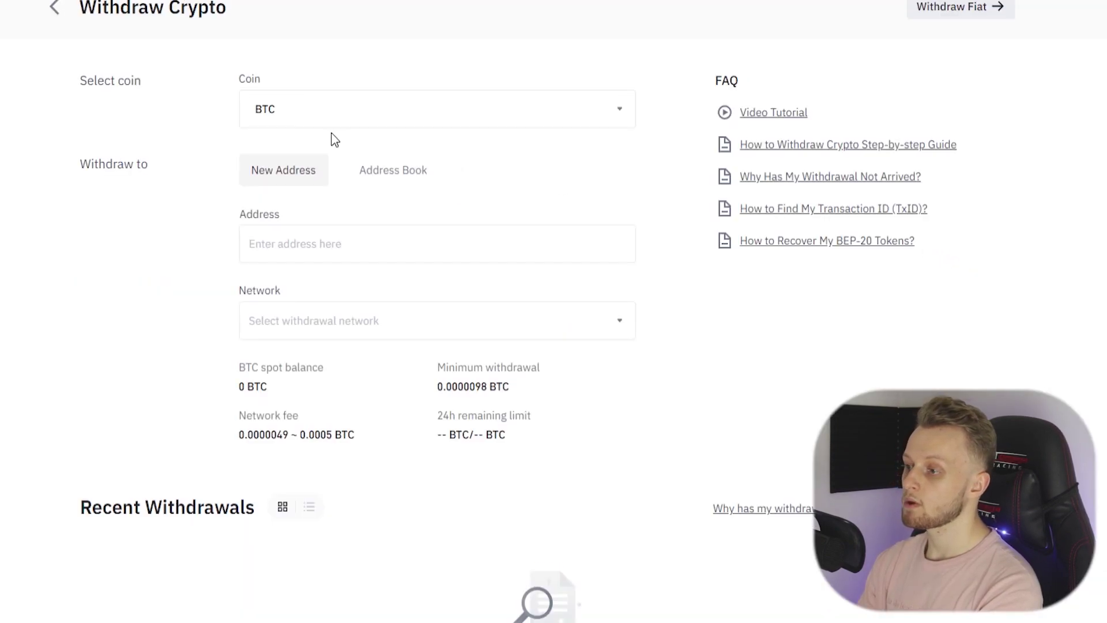
{"action": "scroll", "coordinate": [200, 184], "scroll_direction": "down", "scroll_amount": 2}
{"action": "left_click", "coordinate": [289, 179]}
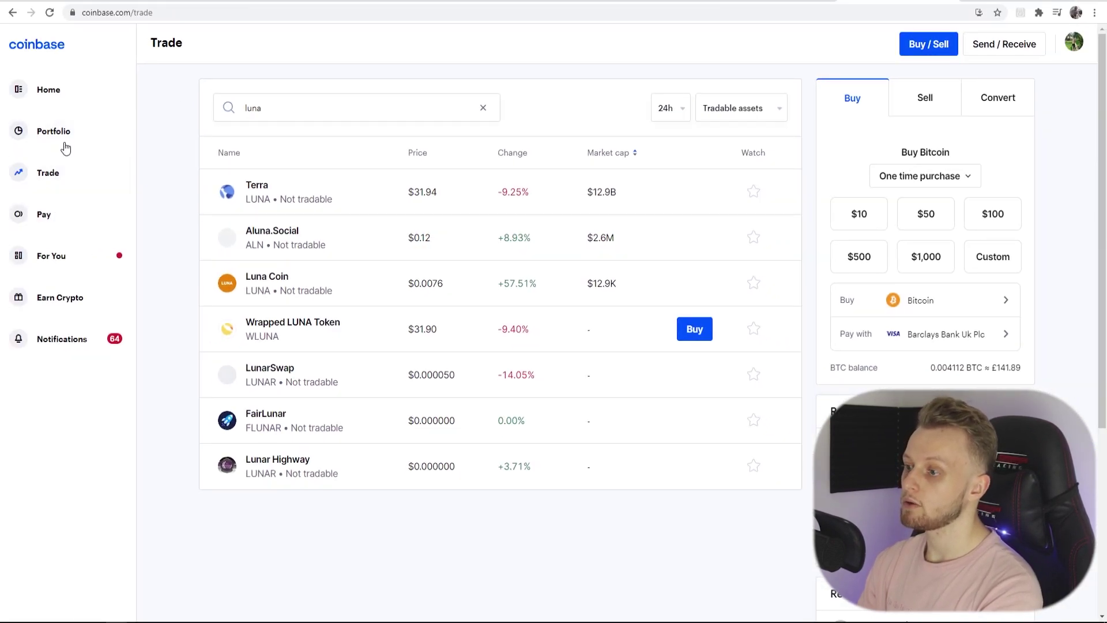
Step: Open the Bitcoin wallet from the Coinbase portfolio
{"action": "left_click", "coordinate": [41, 136]}
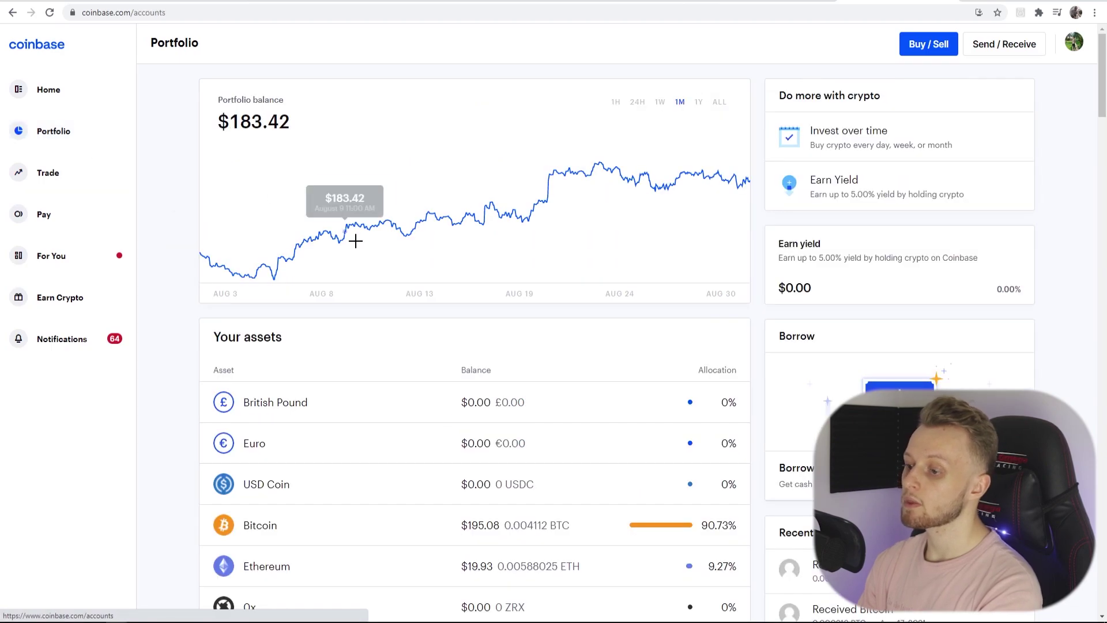
{"action": "scroll", "coordinate": [356, 240], "scroll_direction": "down", "scroll_amount": 5}
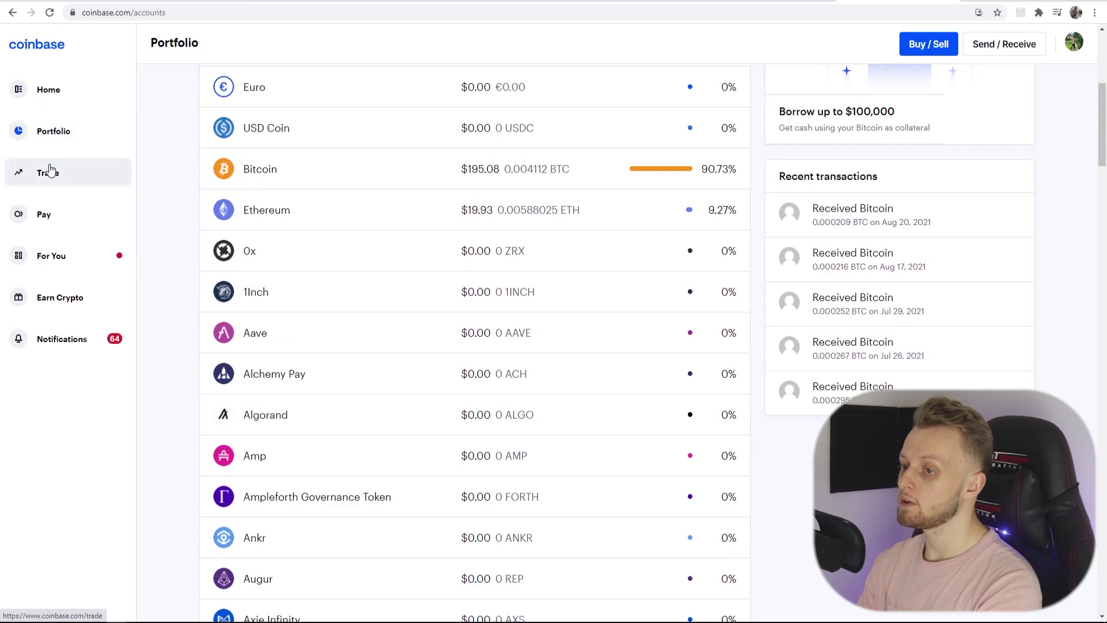
{"action": "left_click", "coordinate": [258, 178]}
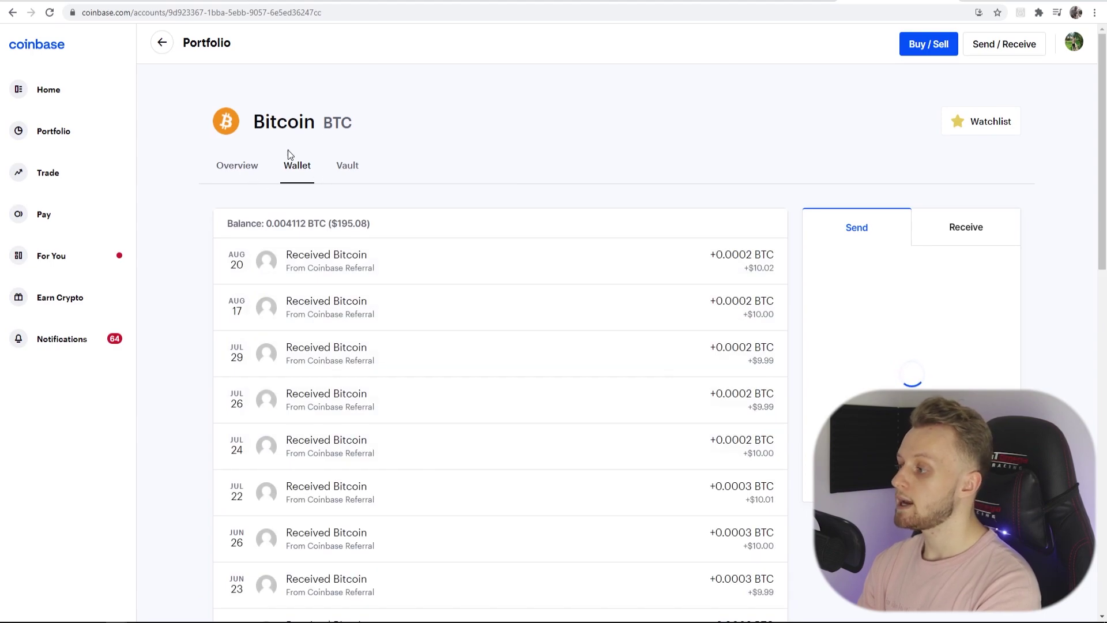
Step: Acknowledge the Receive warning and copy the Bitcoin receive address
{"action": "left_click", "coordinate": [969, 238]}
{"action": "scroll", "coordinate": [882, 205], "scroll_direction": "down", "scroll_amount": 3}
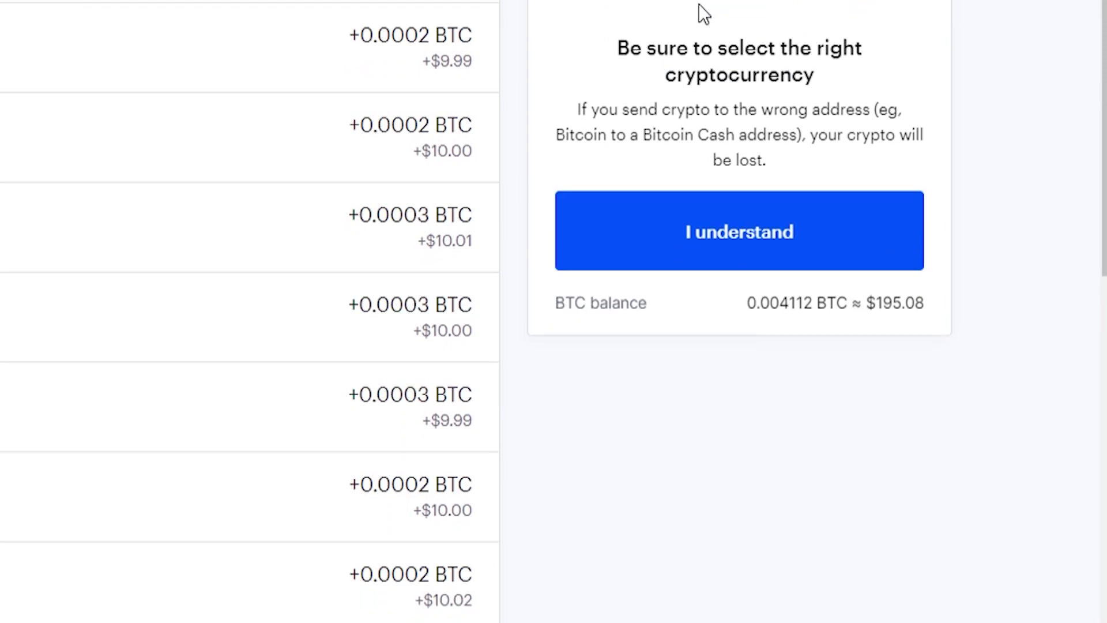
{"action": "scroll", "coordinate": [715, 26], "scroll_direction": "up", "scroll_amount": 6}
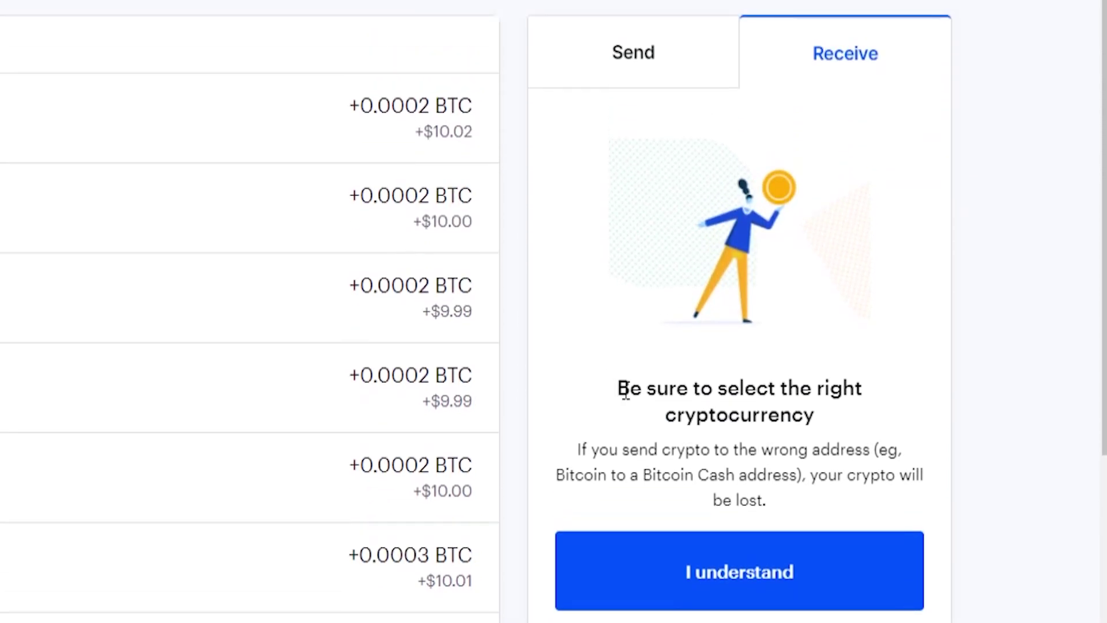
{"action": "left_click_drag", "start_coordinate": [625, 390], "coordinate": [863, 379]}
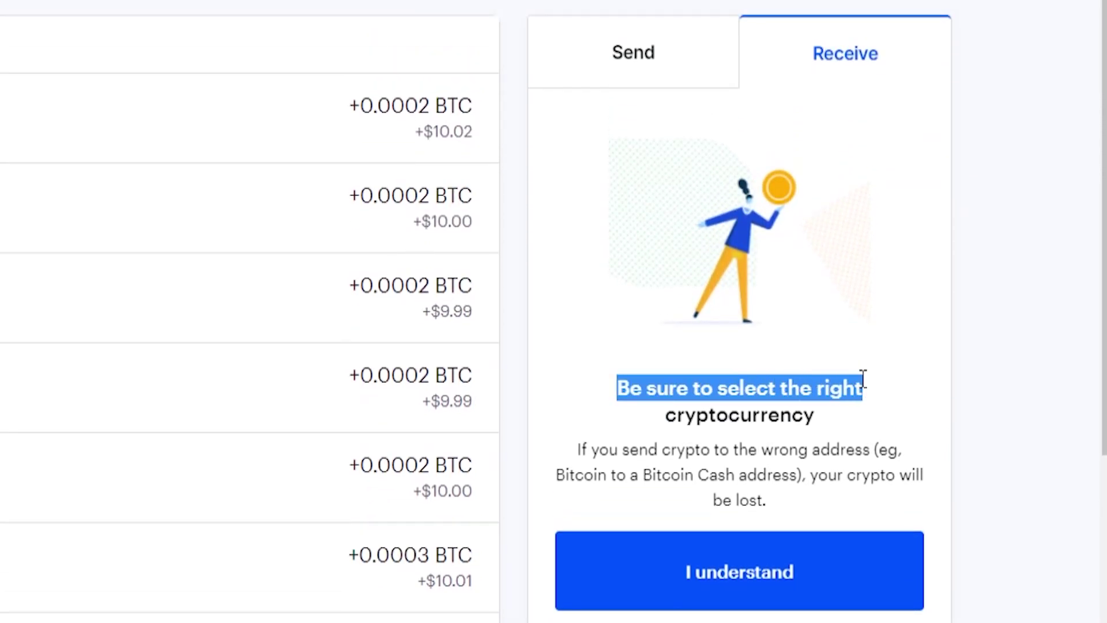
{"action": "left_click", "coordinate": [746, 568]}
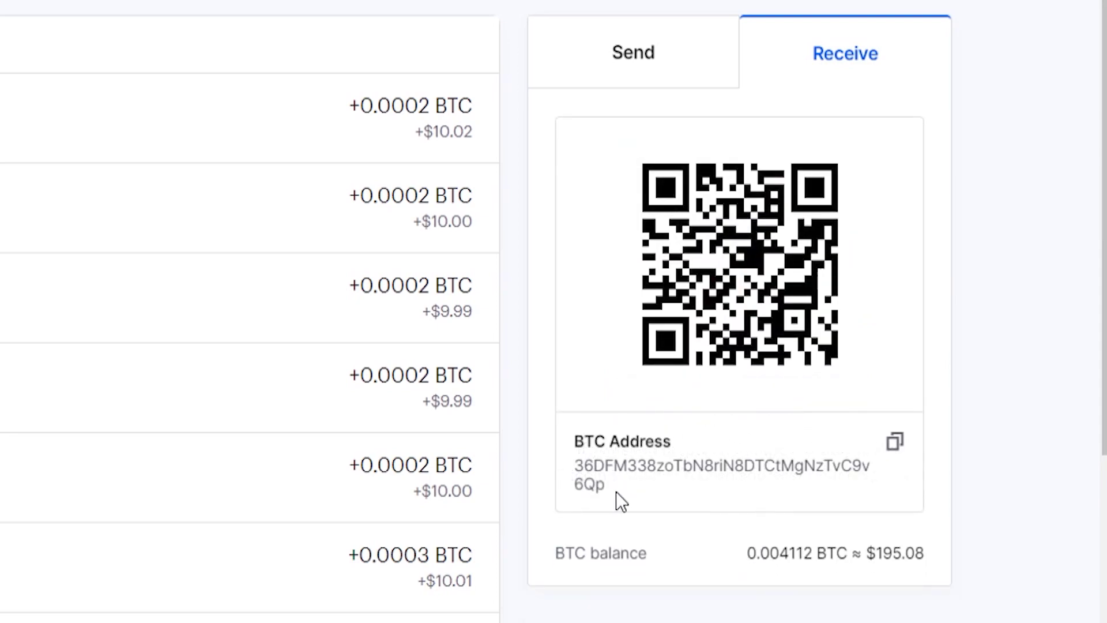
{"action": "left_click_drag", "start_coordinate": [616, 491], "coordinate": [699, 440]}
{"action": "left_click", "coordinate": [921, 502]}
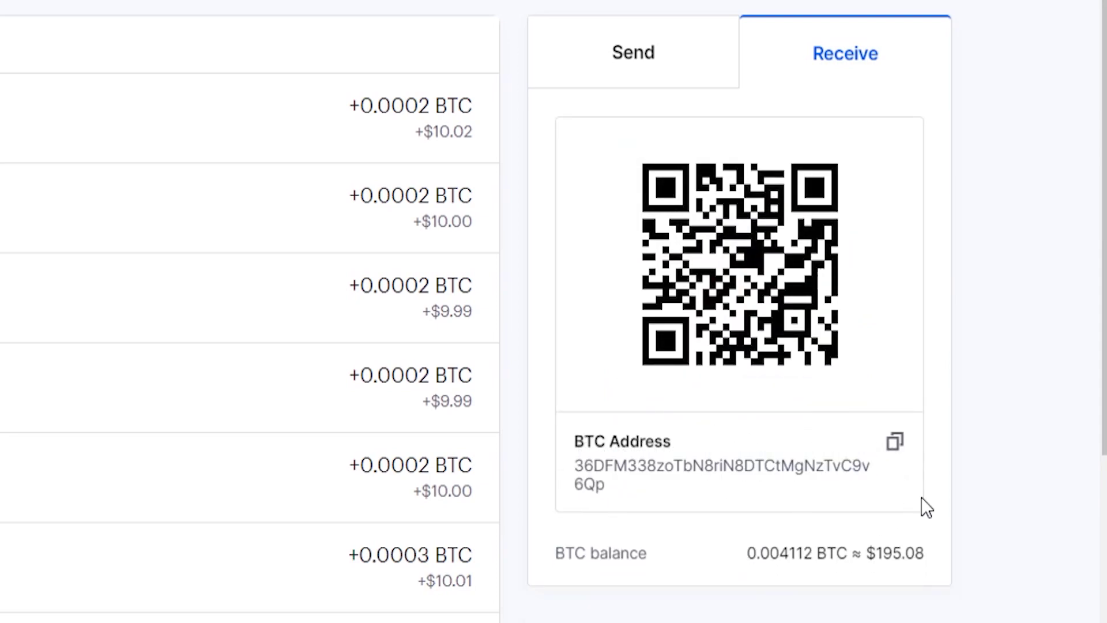
{"action": "left_click", "coordinate": [892, 443]}
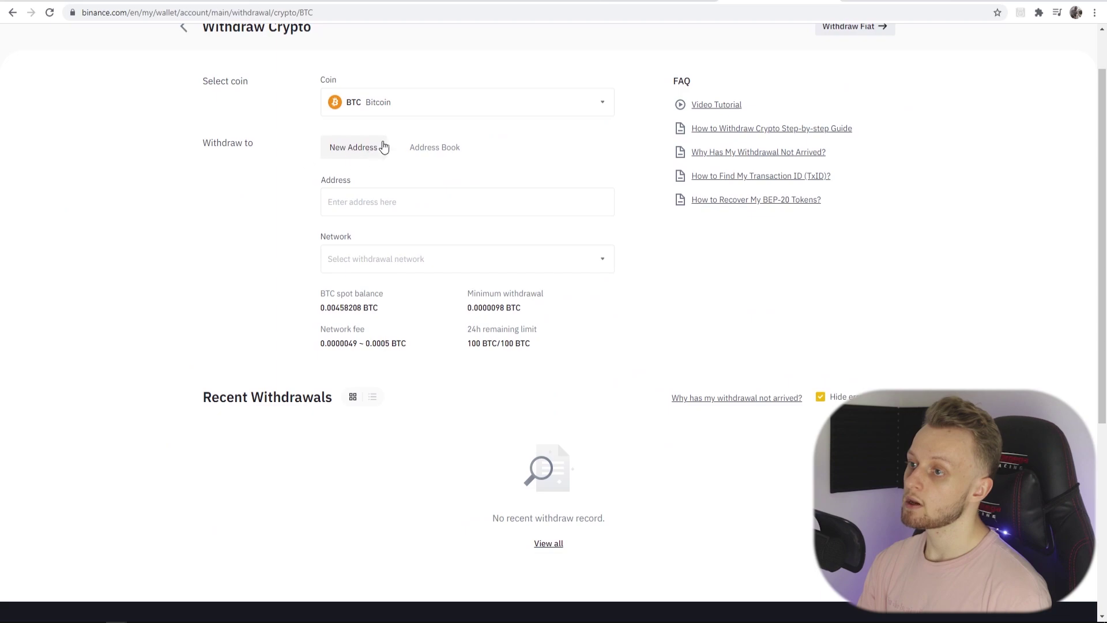
Step: Paste the Coinbase BTC address as the Binance withdrawal destination
{"action": "left_click", "coordinate": [557, 200]}
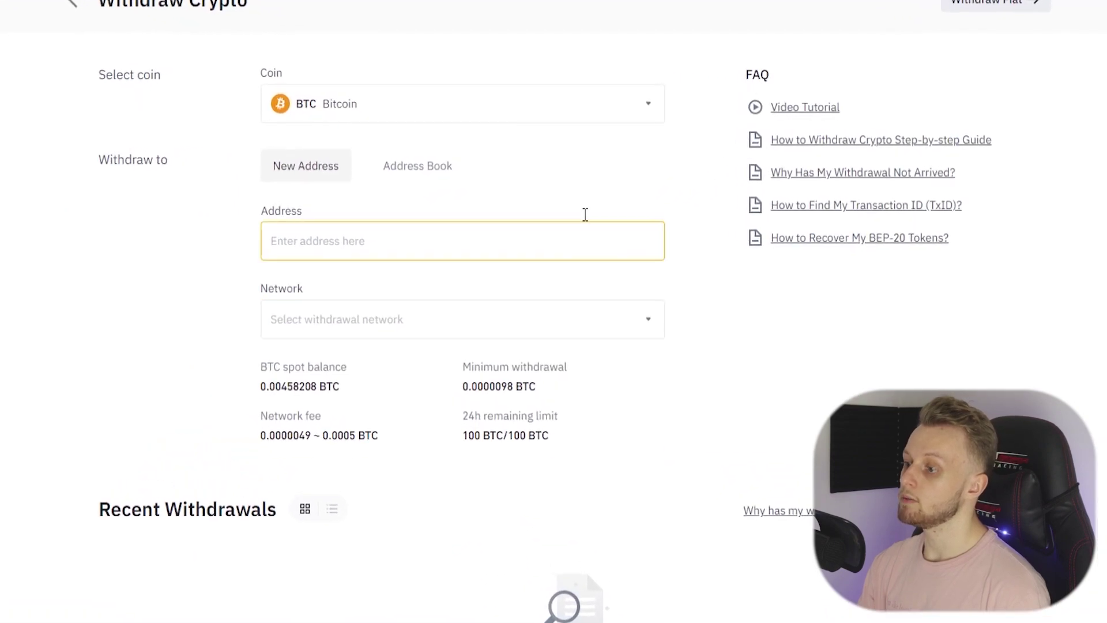
{"action": "right_click", "coordinate": [316, 272]}
{"action": "left_click", "coordinate": [383, 420]}
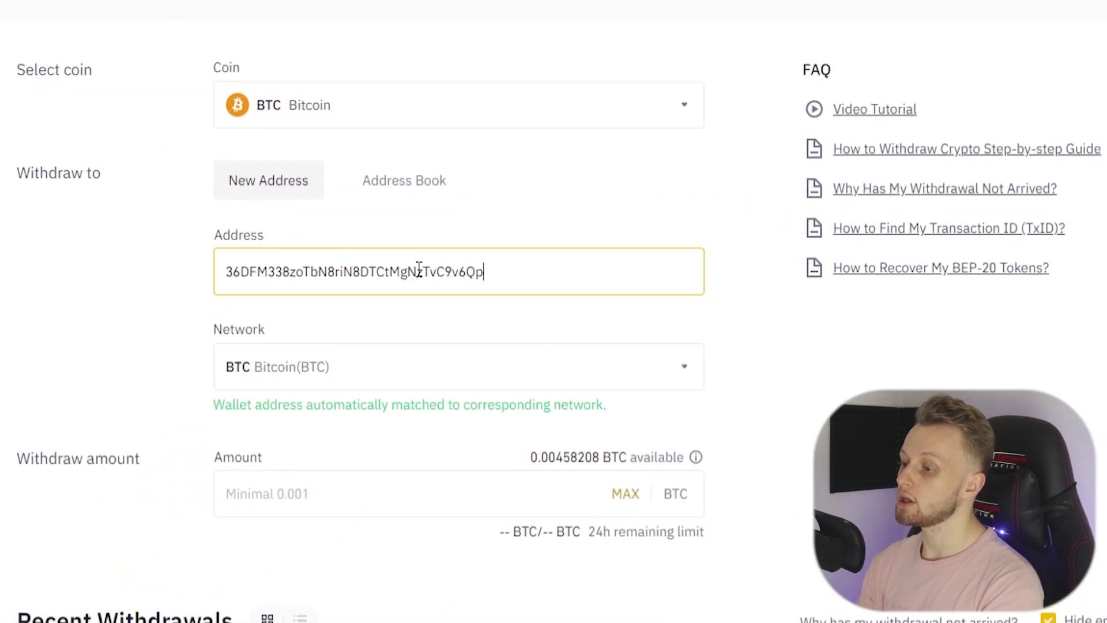
{"action": "left_click", "coordinate": [114, 296]}
Step: Set the withdrawal amount to the full 0.00458208 BTC balance
{"action": "left_click_drag", "start_coordinate": [265, 329], "coordinate": [148, 321]}
{"action": "left_click", "coordinate": [368, 338]}
{"action": "scroll", "coordinate": [660, 345], "scroll_direction": "down", "scroll_amount": 3}
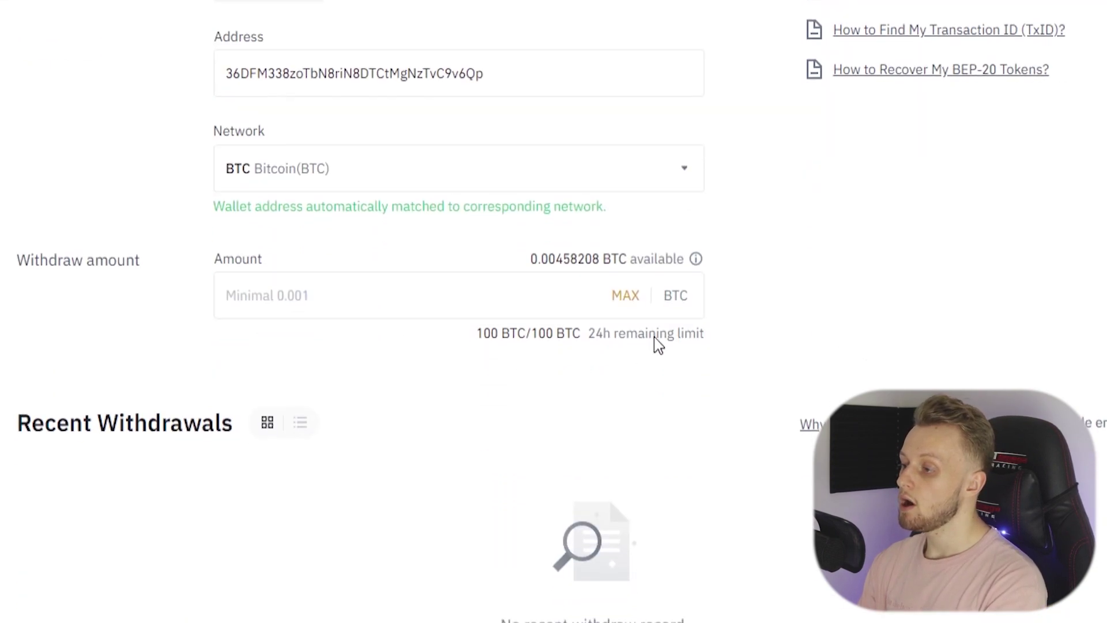
{"action": "left_click", "coordinate": [626, 296]}
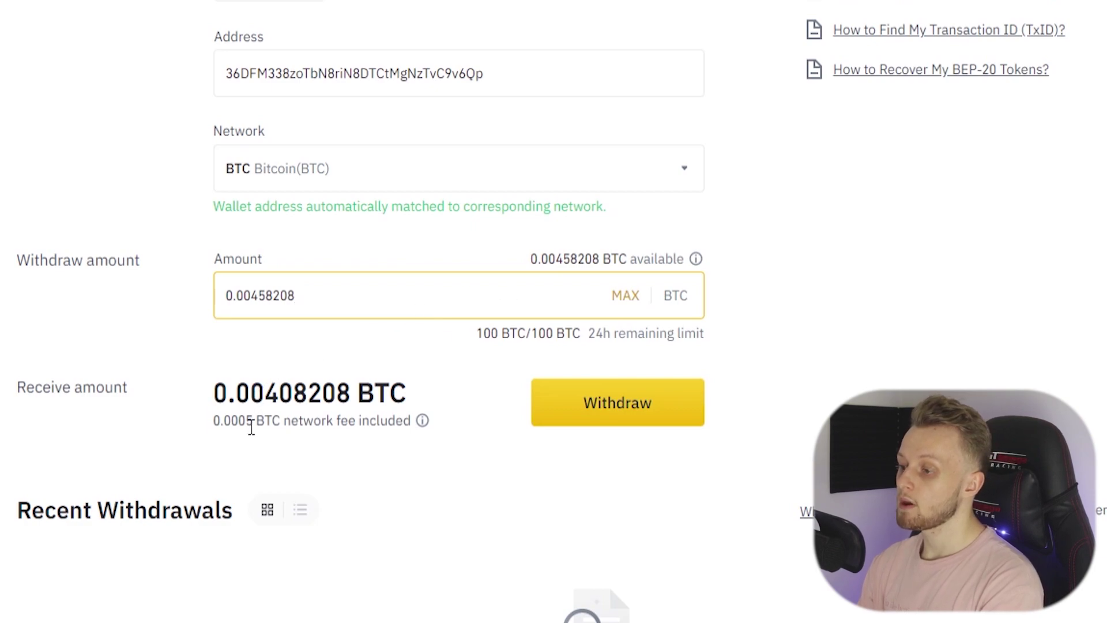
Step: Copy the 0.0005 BTC network fee and open a new browser tab
{"action": "mouse_move", "coordinate": [252, 427]}
{"action": "left_mouse_down"}
{"action": "mouse_move", "coordinate": [217, 425]}
{"action": "mouse_move", "coordinate": [252, 423]}
{"action": "left_mouse_up"}
{"action": "left_click", "coordinate": [226, 422]}
{"action": "right_click", "coordinate": [231, 428]}
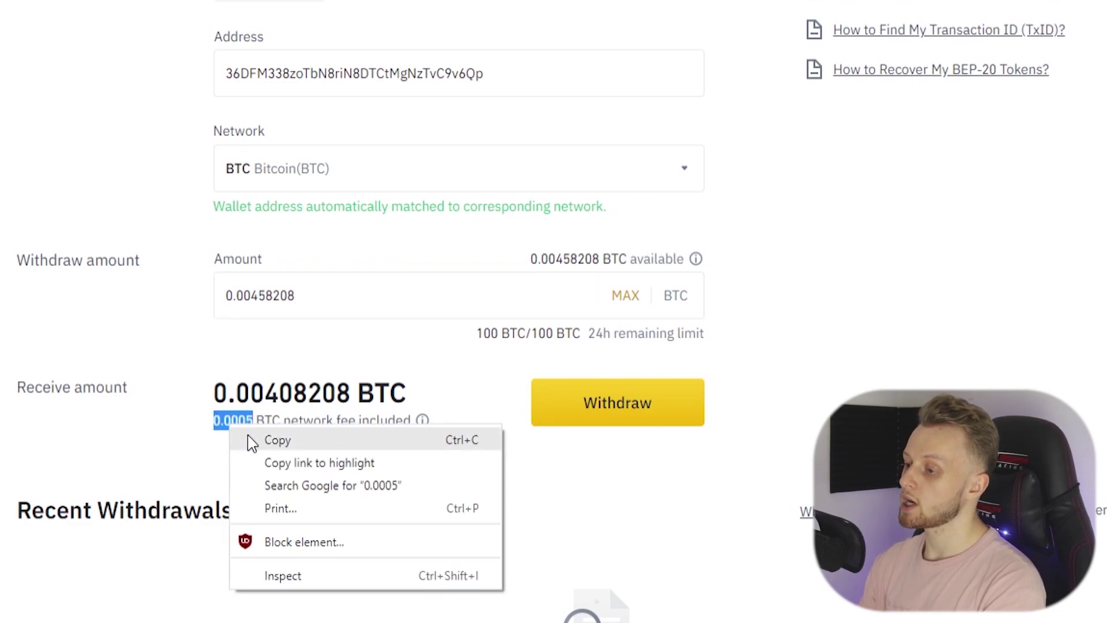
{"action": "left_click", "coordinate": [262, 440]}
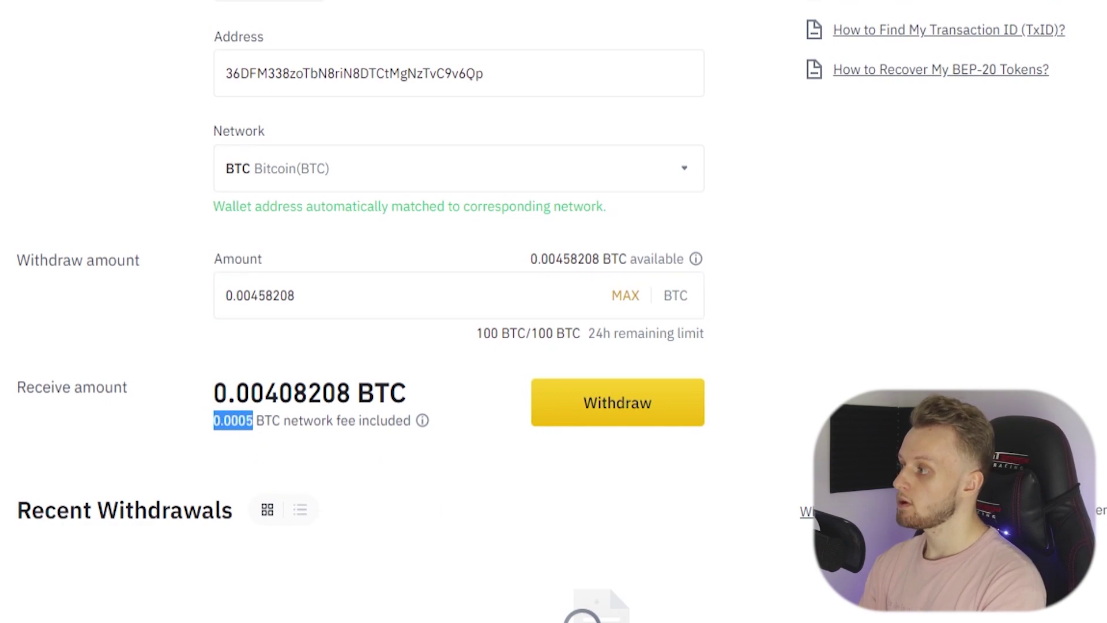
{"action": "key", "text": "ctrl+t"}
Step: Convert the 0.0005 BTC fee on preev.com, which comes to 23.69 USD
{"action": "type", "text": "preev.com"}
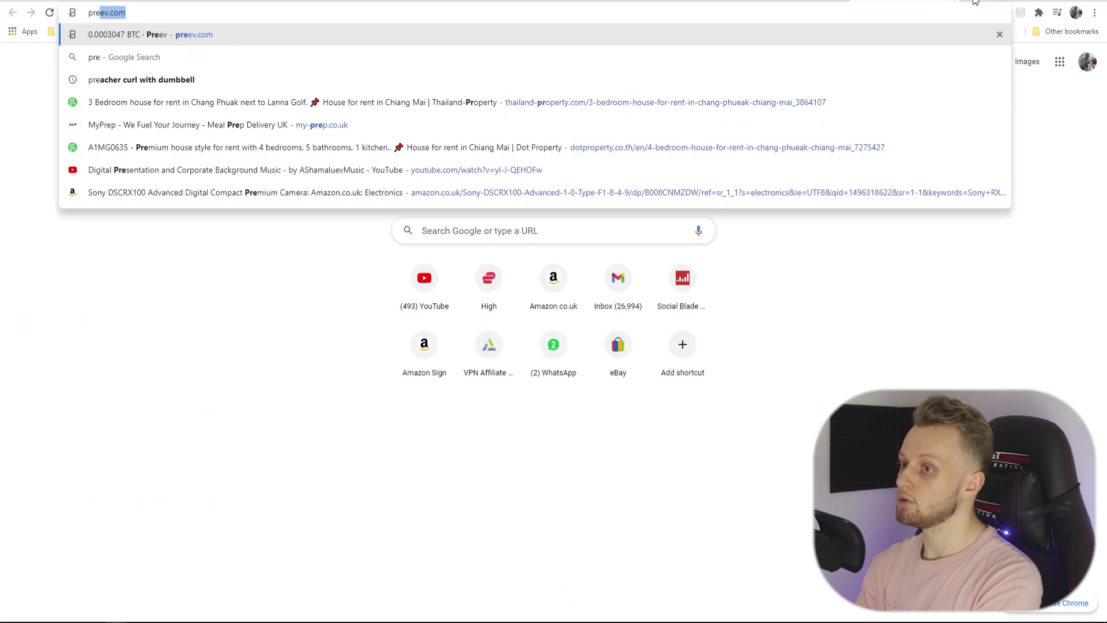
{"action": "key", "text": "Return"}
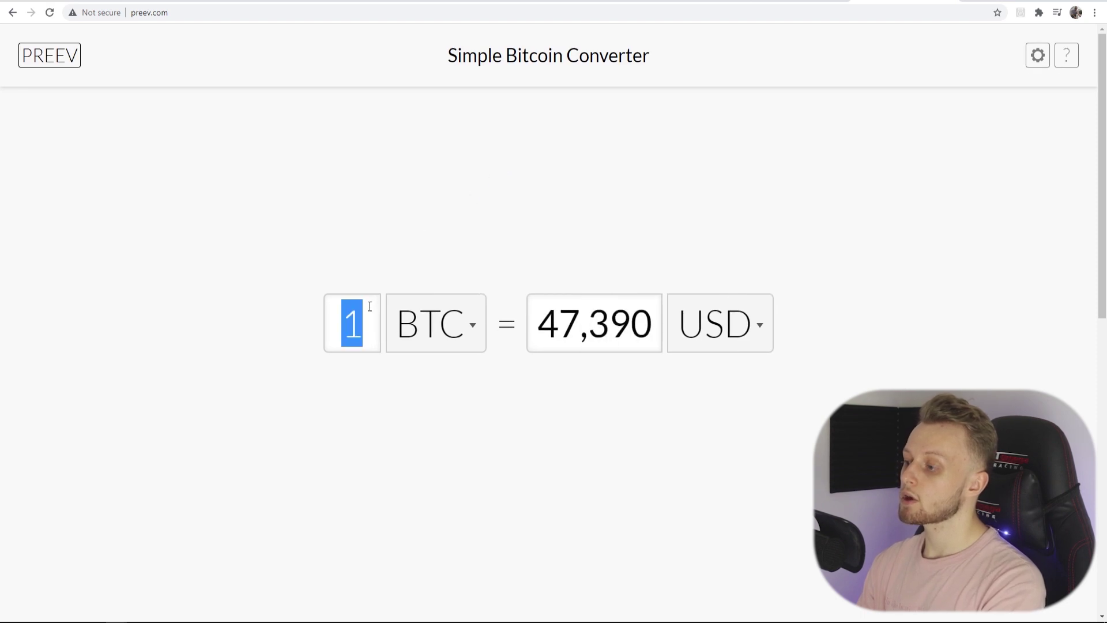
{"action": "key", "text": "ctrl+v"}
{"action": "left_click", "coordinate": [627, 319]}
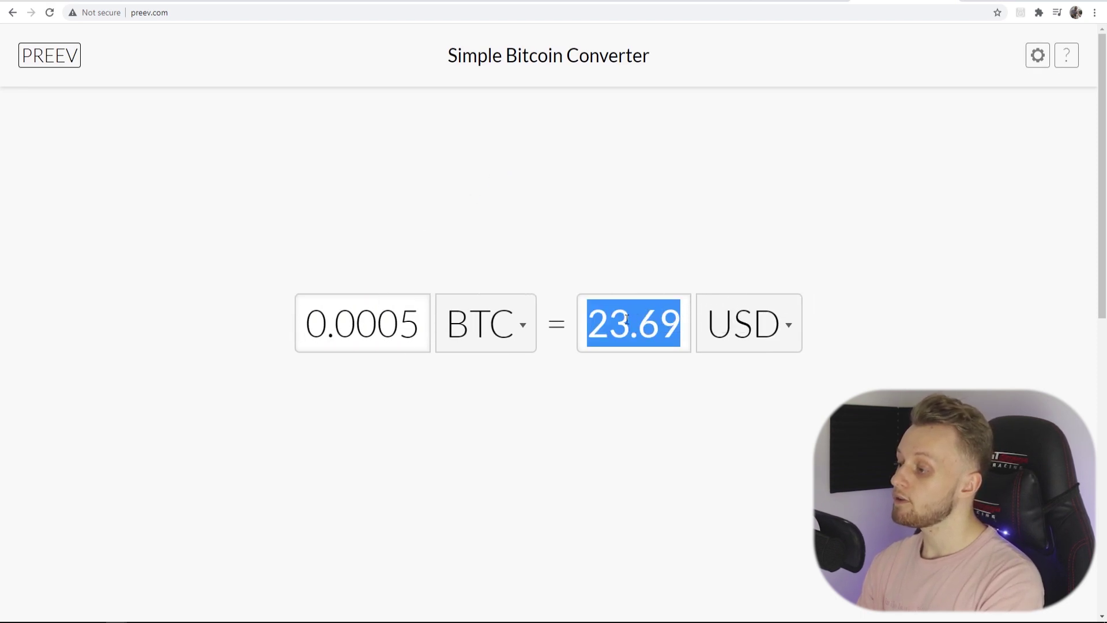
{"action": "left_click_drag", "start_coordinate": [594, 297], "coordinate": [670, 282]}
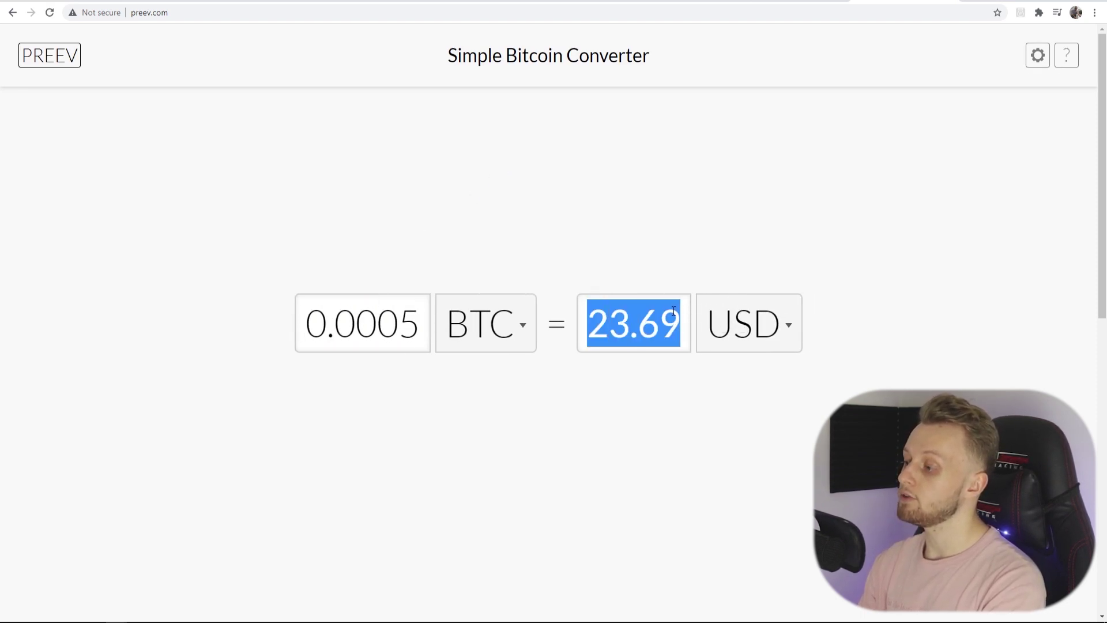
{"action": "left_click", "coordinate": [665, 199]}
Step: Start the Binance withdrawal and verify 0.00408208 BTC to the Coinbase address, fee 0.0005 BTC
{"action": "key", "text": "ctrl+Tab"}
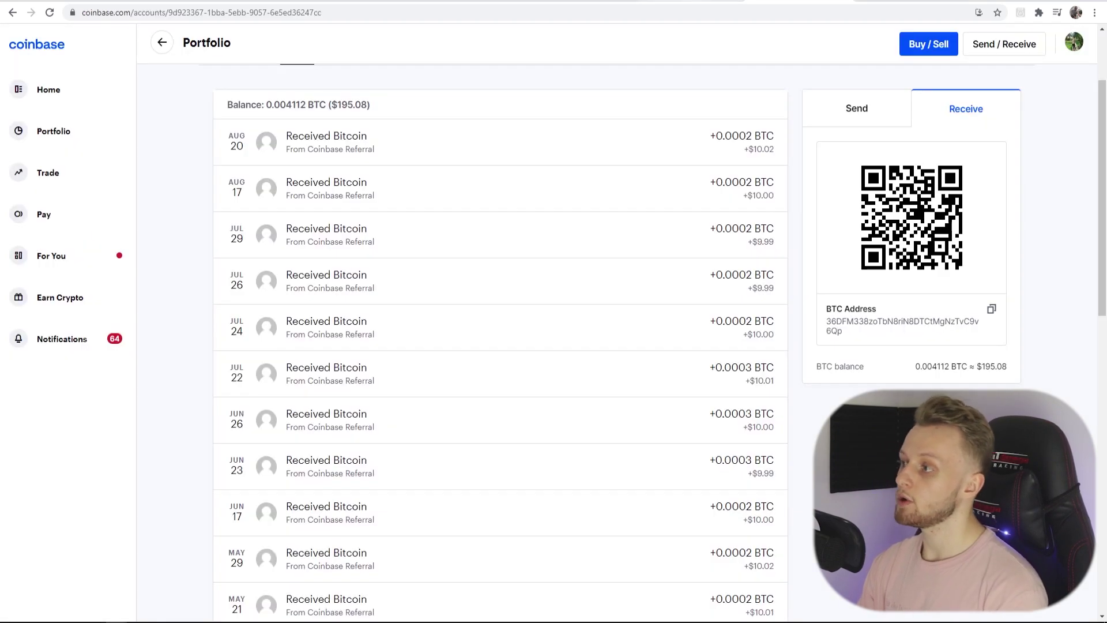
{"action": "key", "text": "ctrl+Tab"}
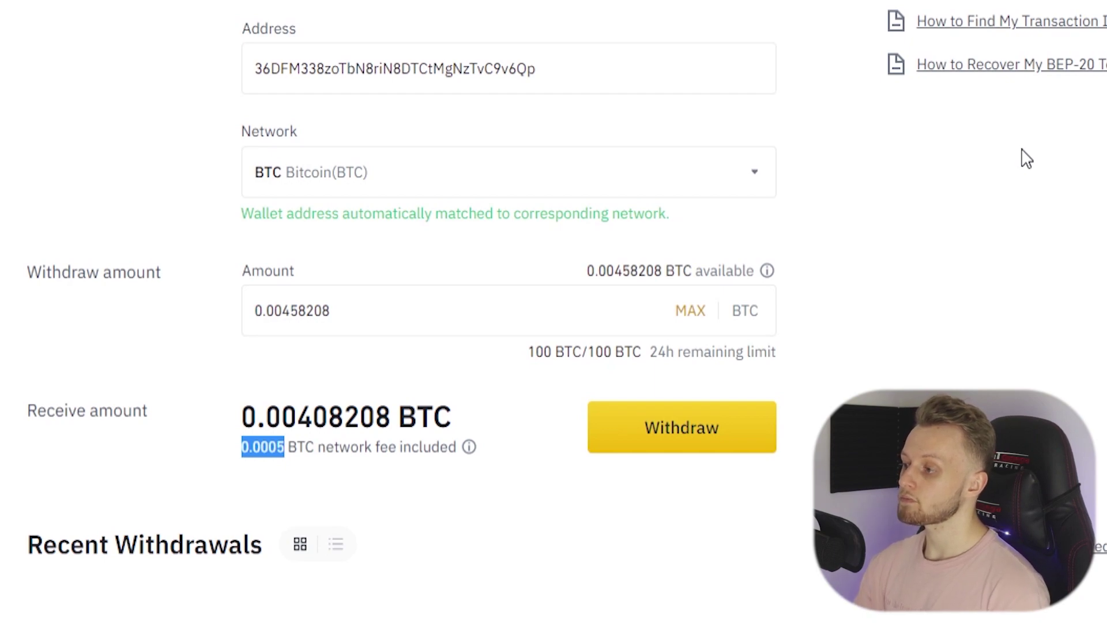
{"action": "left_click", "coordinate": [1028, 233]}
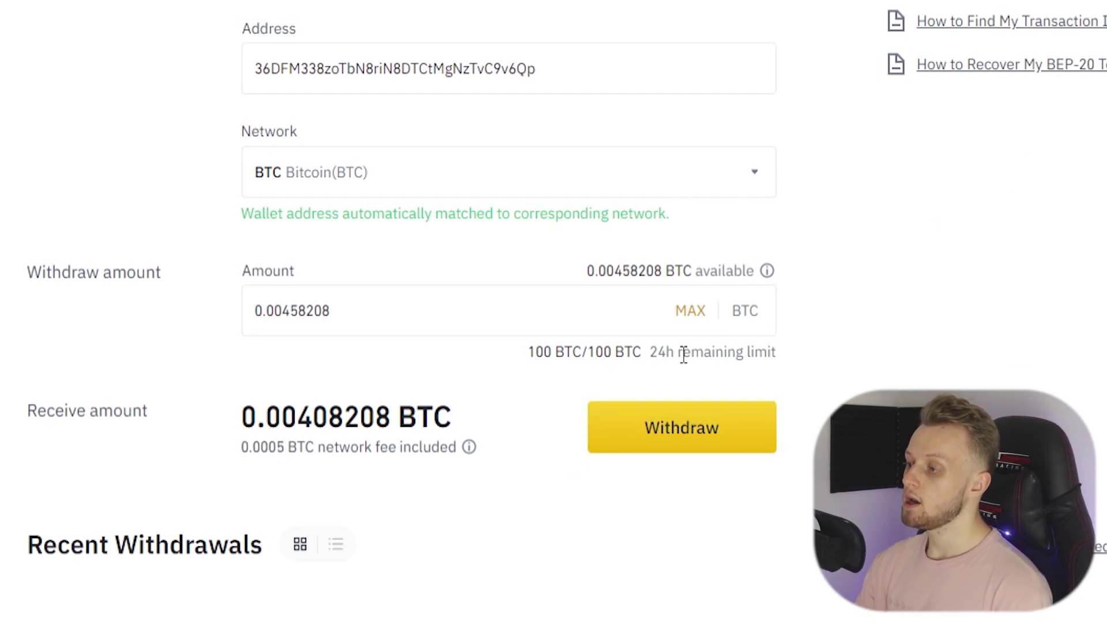
{"action": "left_click", "coordinate": [707, 443]}
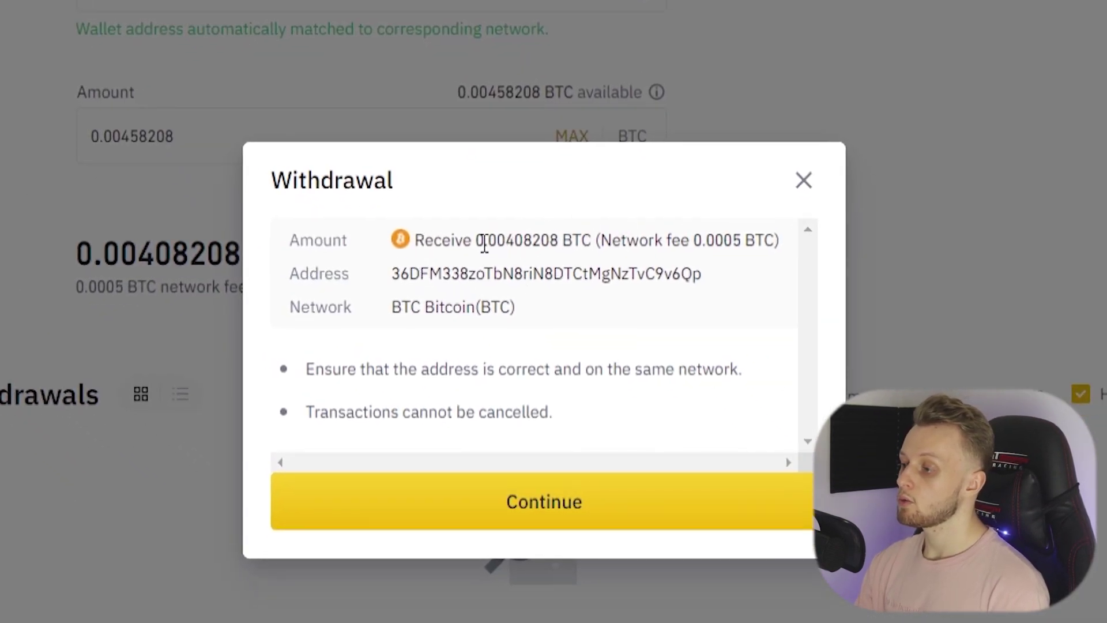
{"action": "left_click_drag", "start_coordinate": [484, 243], "coordinate": [395, 240]}
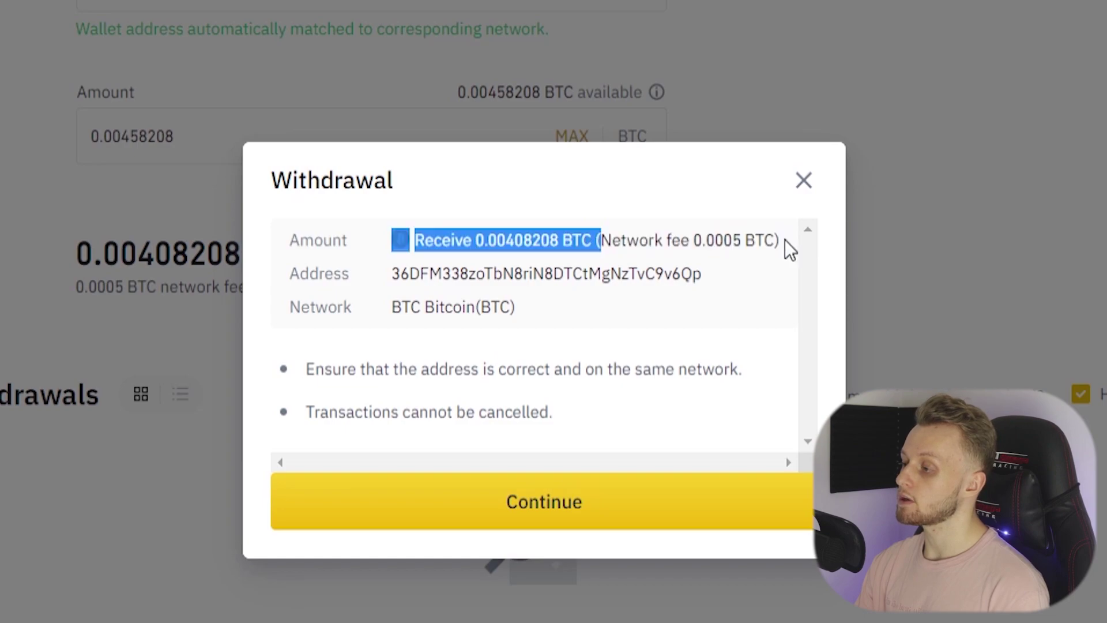
{"action": "left_click", "coordinate": [768, 240]}
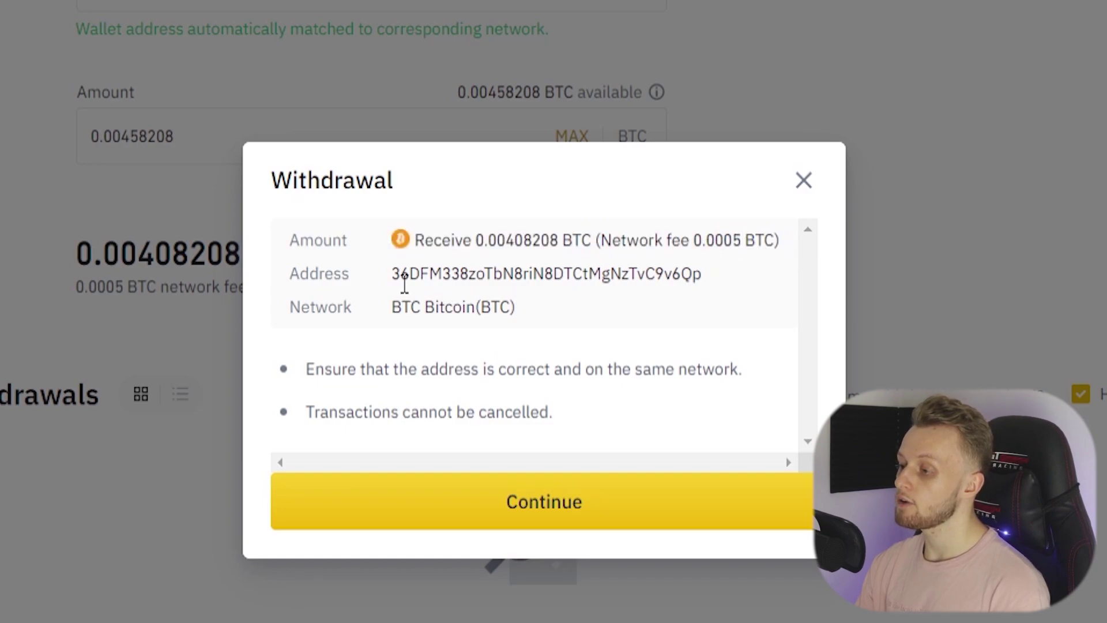
{"action": "left_click_drag", "start_coordinate": [393, 276], "coordinate": [718, 274]}
{"action": "left_click", "coordinate": [609, 359]}
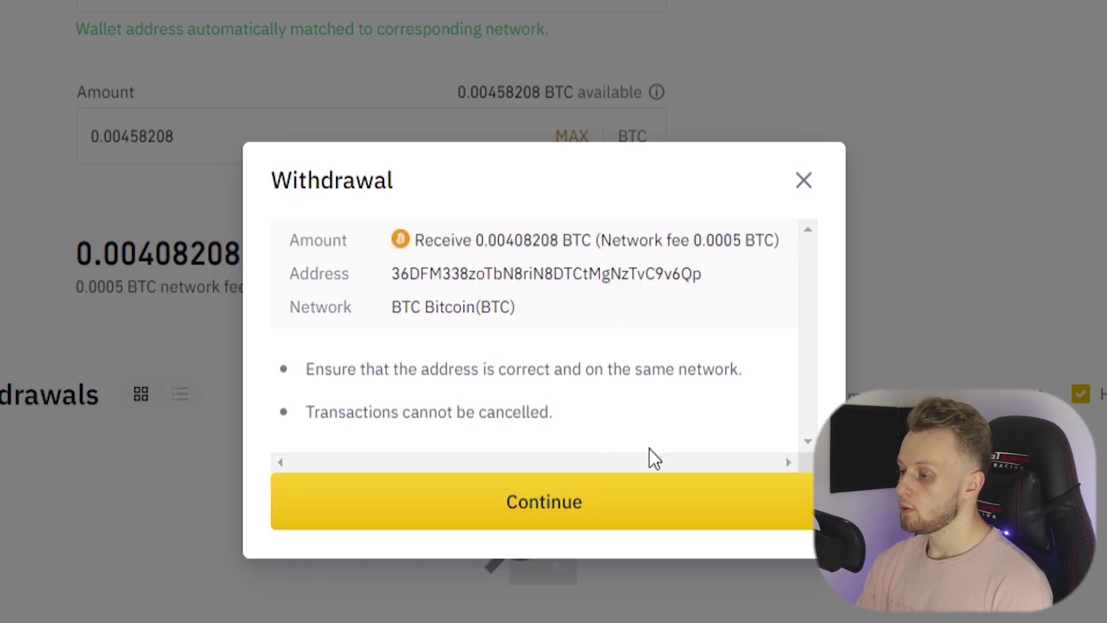
Step: Confirm the withdrawal, request the verification code and submit the request
{"action": "left_click", "coordinate": [538, 503]}
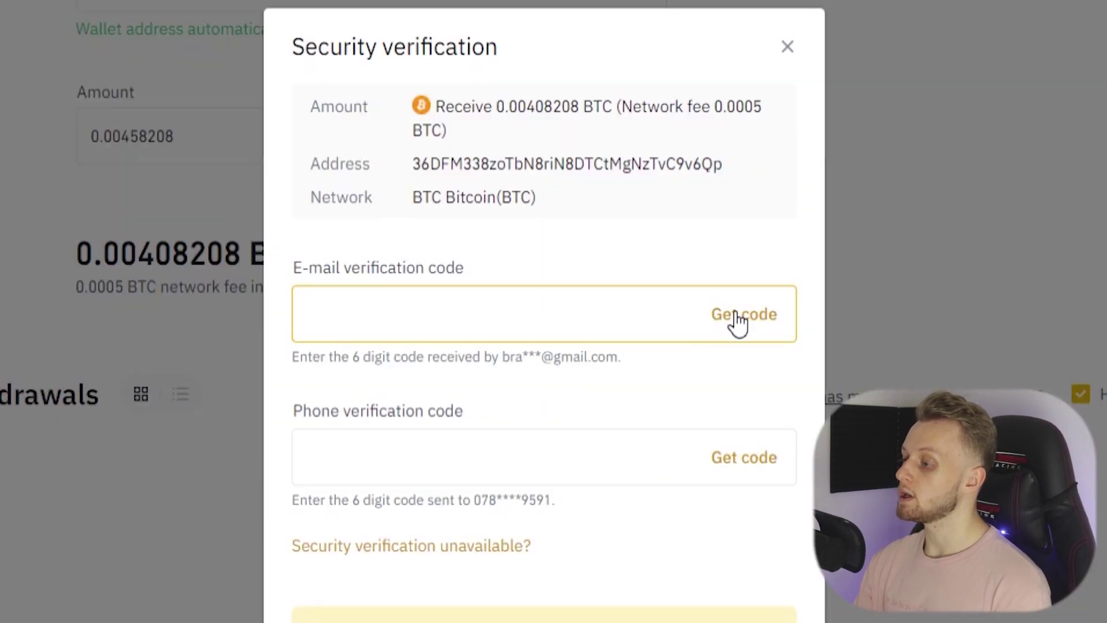
{"action": "left_click", "coordinate": [758, 323]}
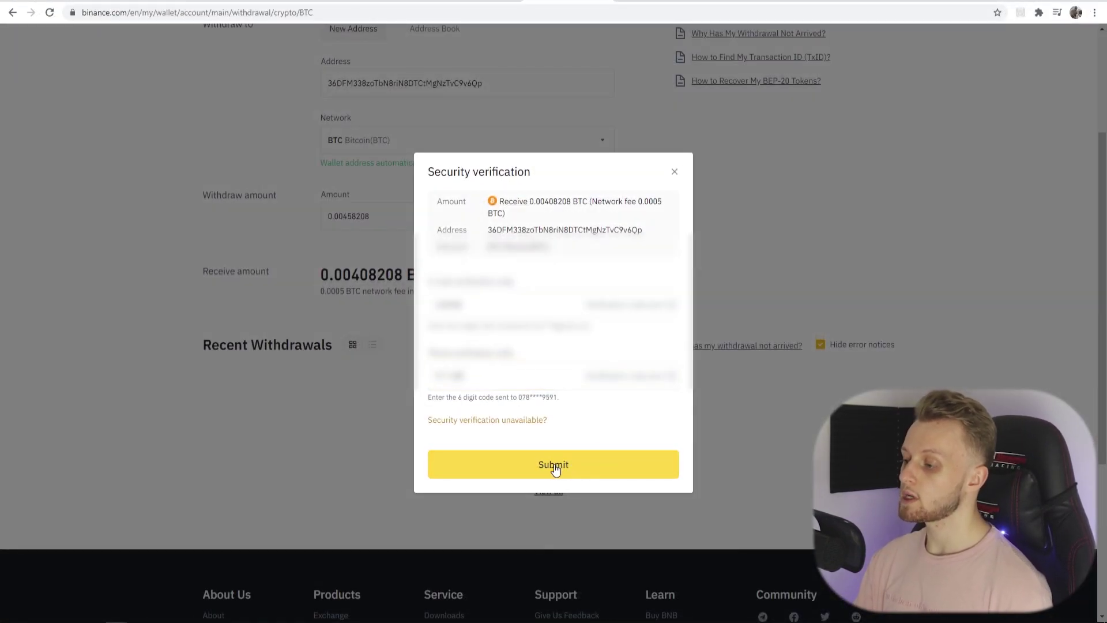
{"action": "left_click", "coordinate": [556, 470]}
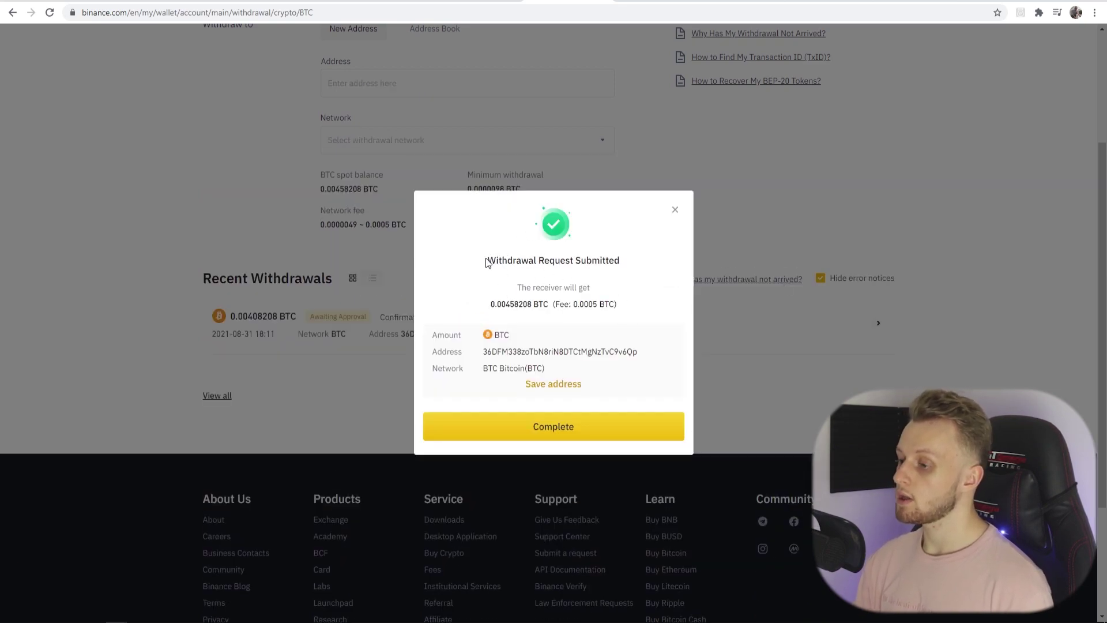
Step: Review the submitted notice and its 12-hour review estimate, then finish
{"action": "left_click_drag", "start_coordinate": [487, 263], "coordinate": [620, 261]}
{"action": "left_click", "coordinate": [547, 272]}
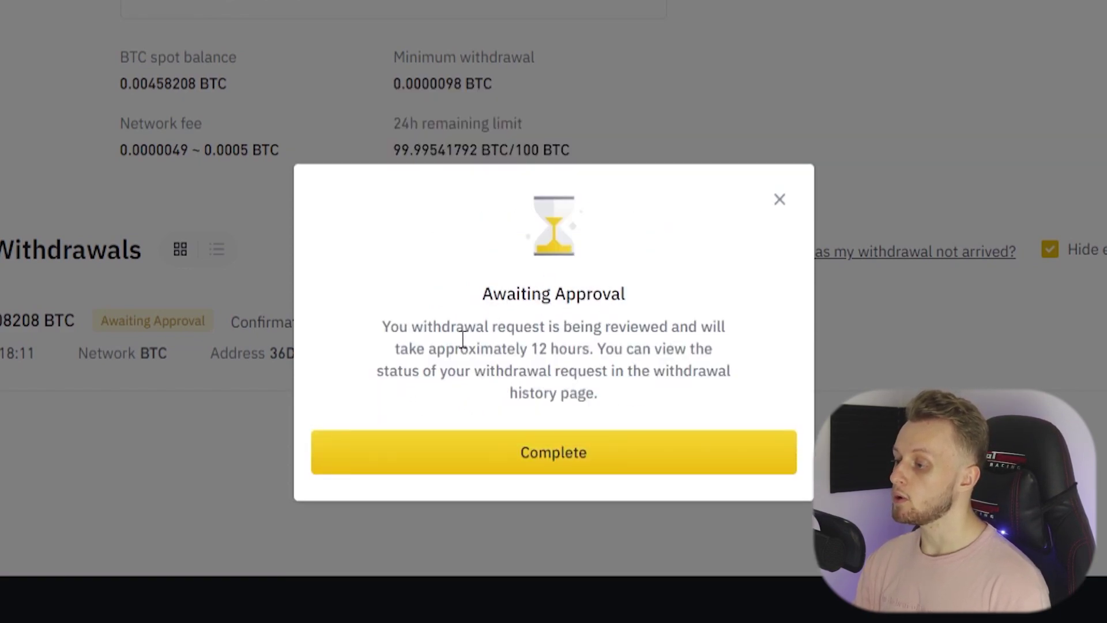
{"action": "left_click_drag", "start_coordinate": [529, 348], "coordinate": [571, 350]}
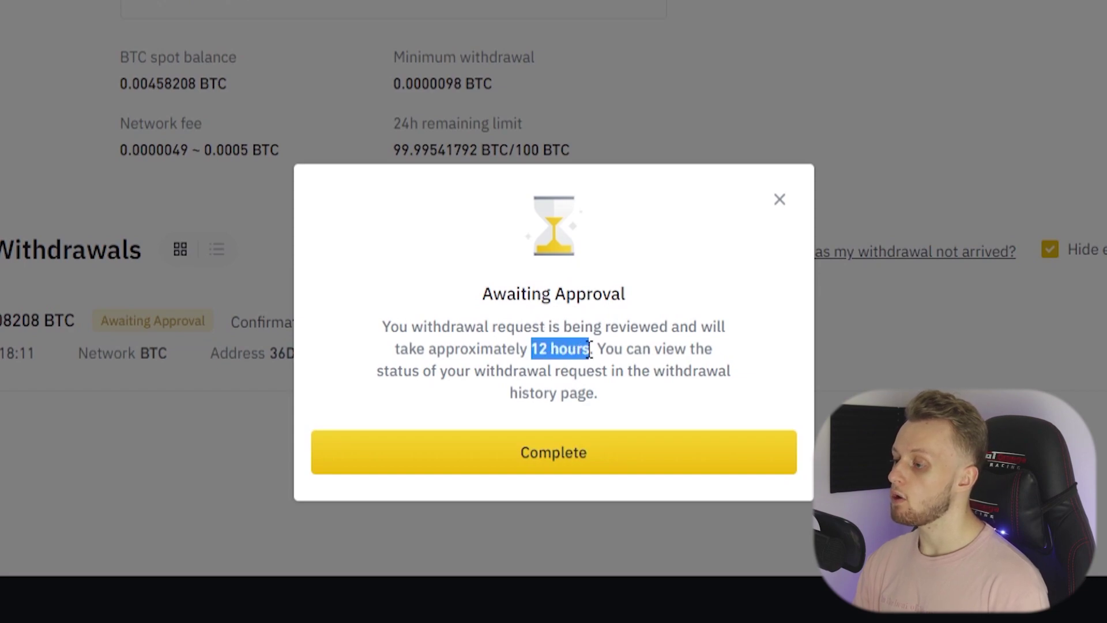
{"action": "left_click", "coordinate": [522, 280]}
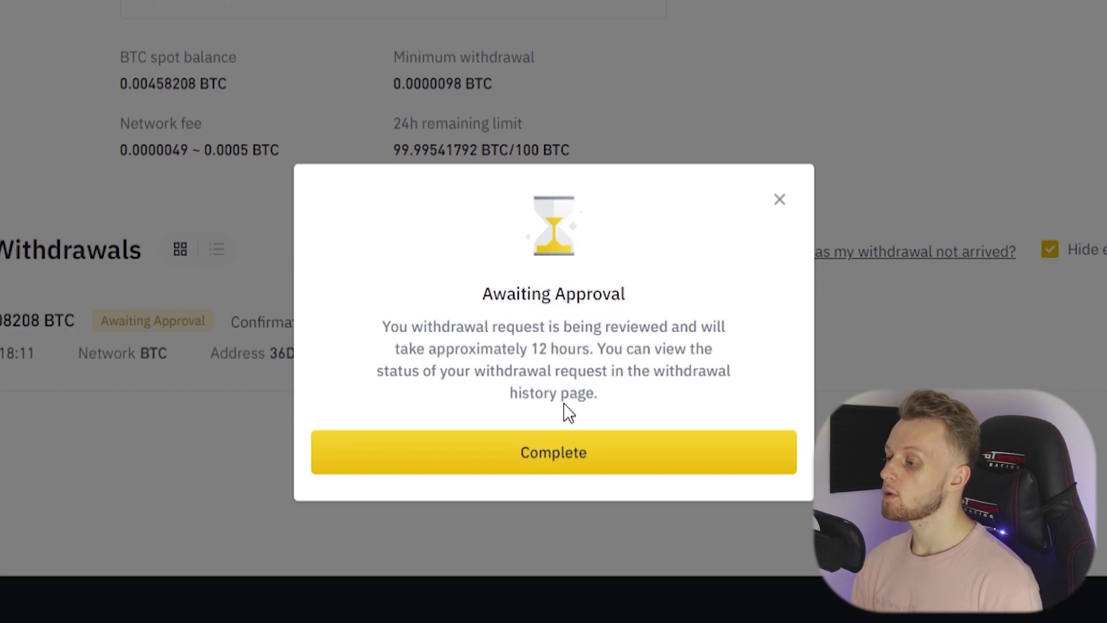
{"action": "left_click", "coordinate": [556, 456]}
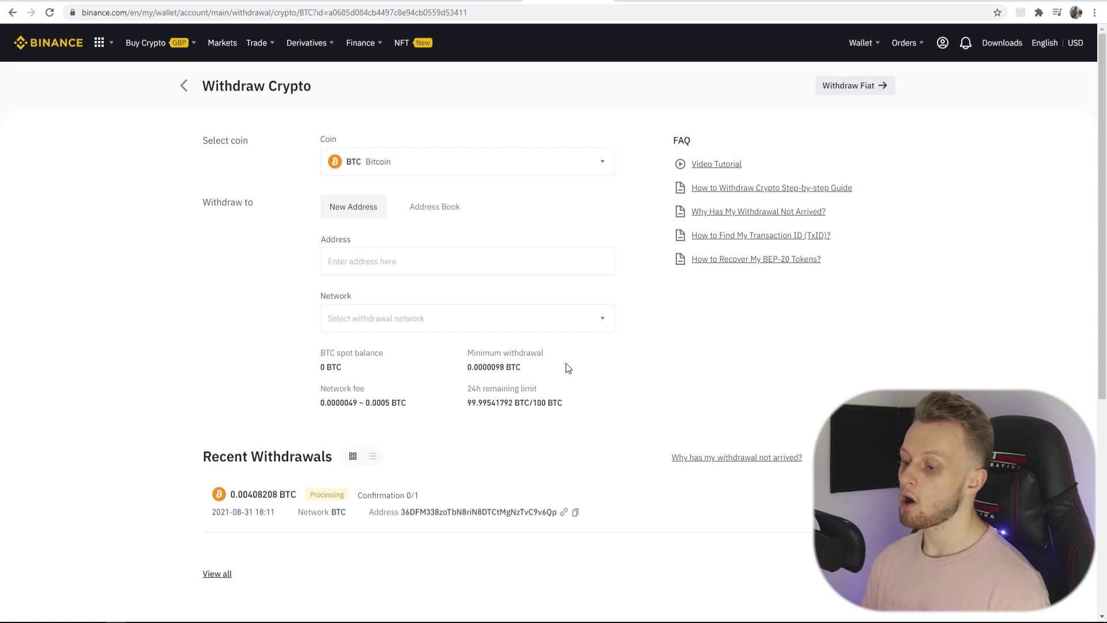
Step: Check the Processing withdrawal under Recent Withdrawals, then return to Coinbase's Bitcoin wallet
{"action": "scroll", "coordinate": [566, 362], "scroll_direction": "down", "scroll_amount": 5}
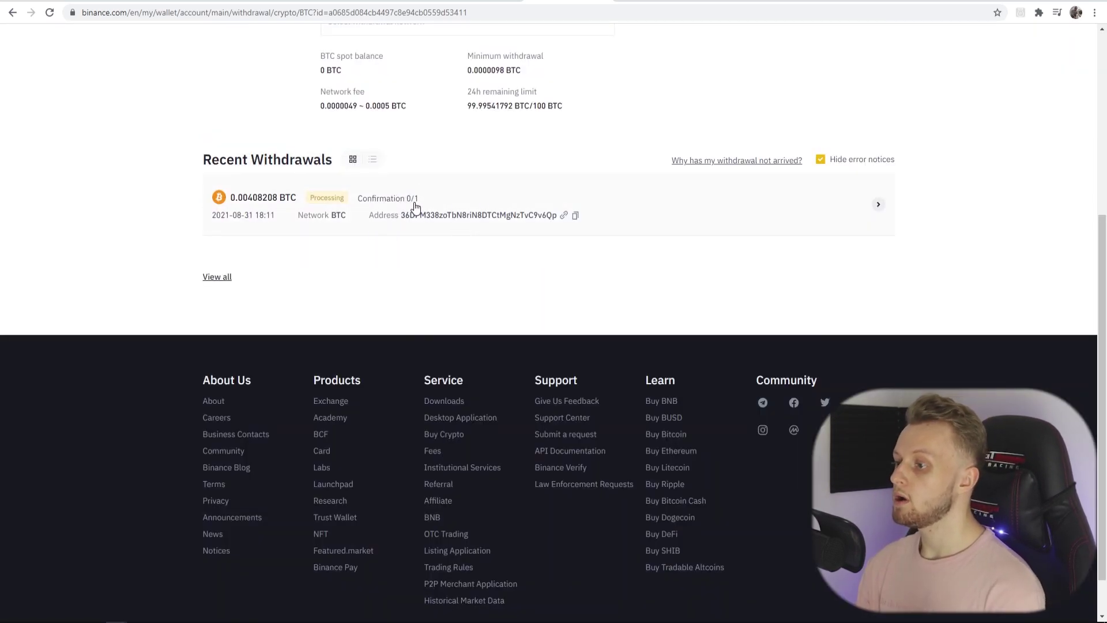
{"action": "scroll", "coordinate": [430, 219], "scroll_direction": "up", "scroll_amount": 5}
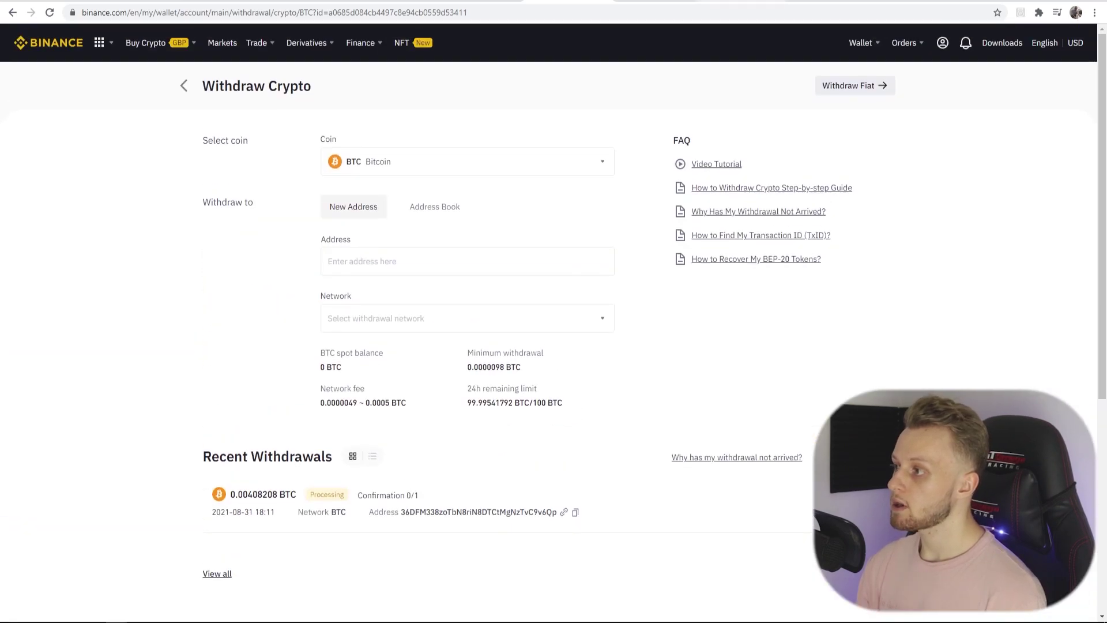
{"action": "key", "text": "ctrl+Tab"}
Step: Go to Coinbase's Home dashboard showing the $215.01 portfolio balance
{"action": "scroll", "coordinate": [563, 203], "scroll_direction": "up", "scroll_amount": 2}
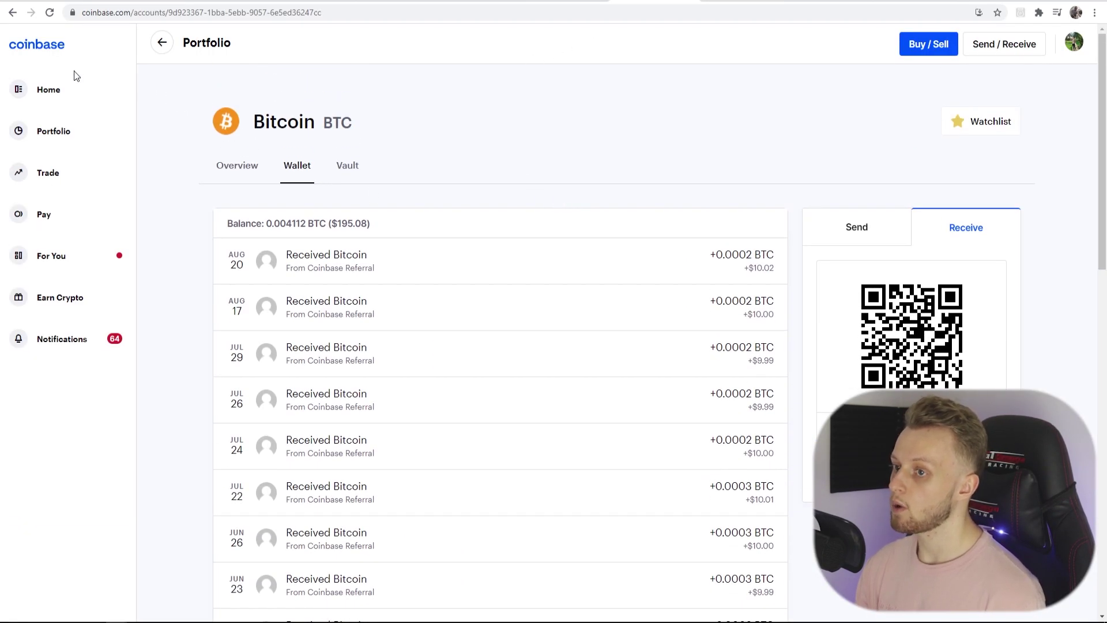
{"action": "left_click", "coordinate": [69, 91]}
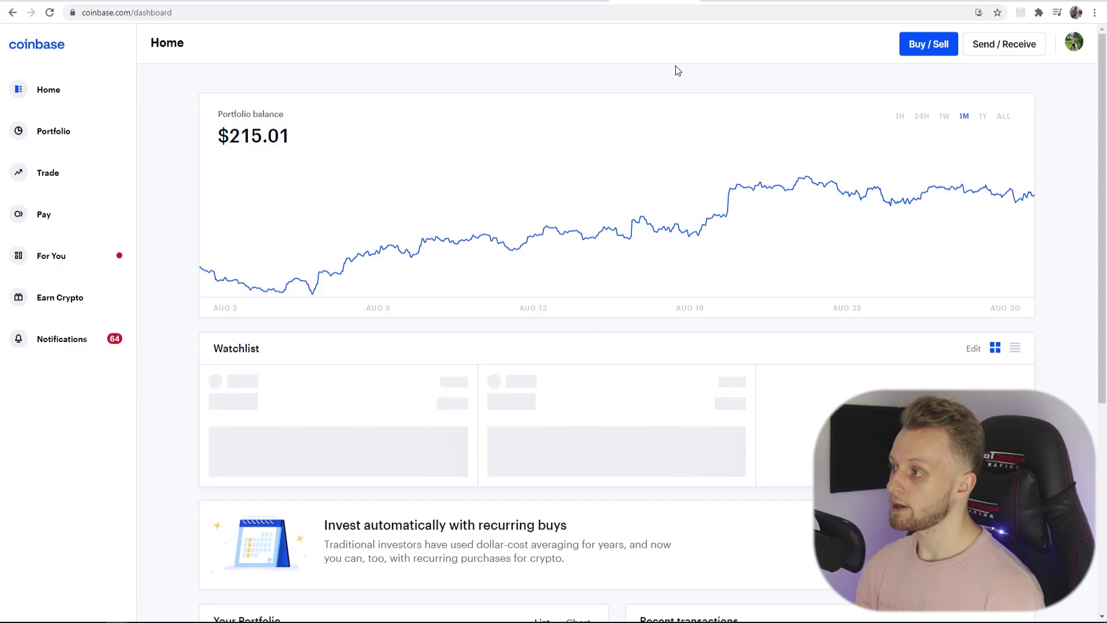